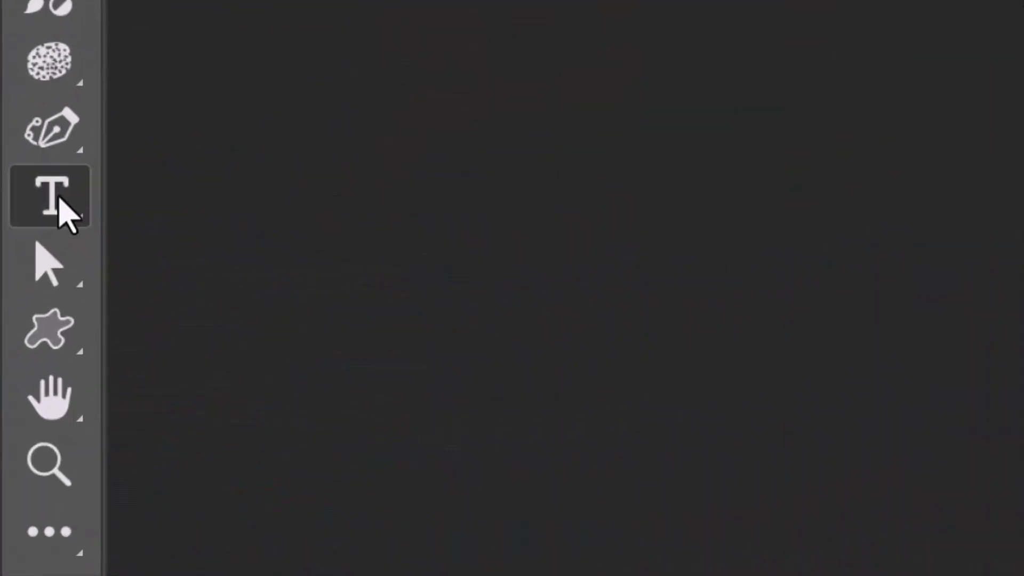
Step: Add a 'PERU' text layer in the American Captain font above the peak of the photo
{"action": "right_click", "coordinate": [12, 332]}
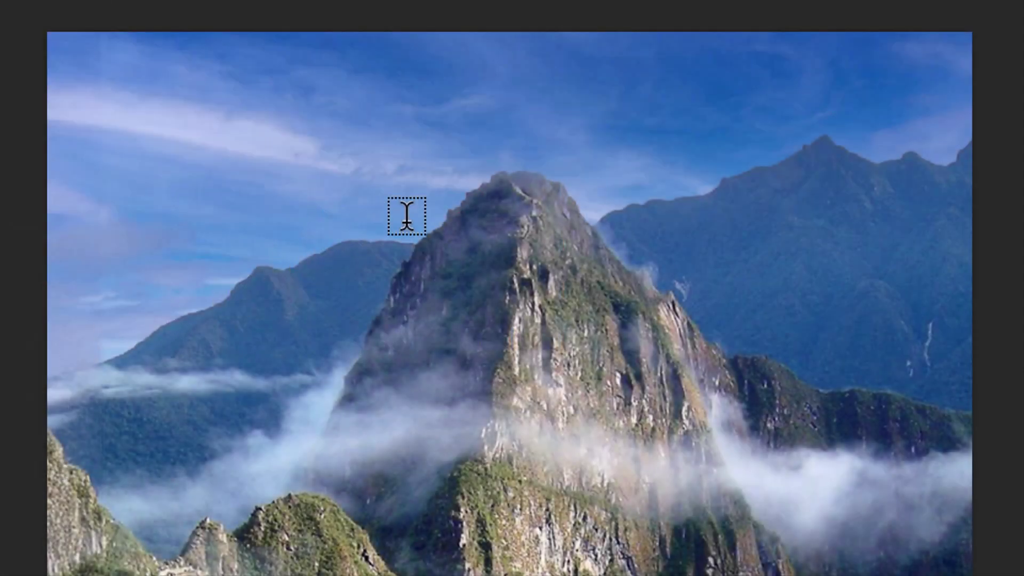
{"action": "left_click", "coordinate": [407, 213]}
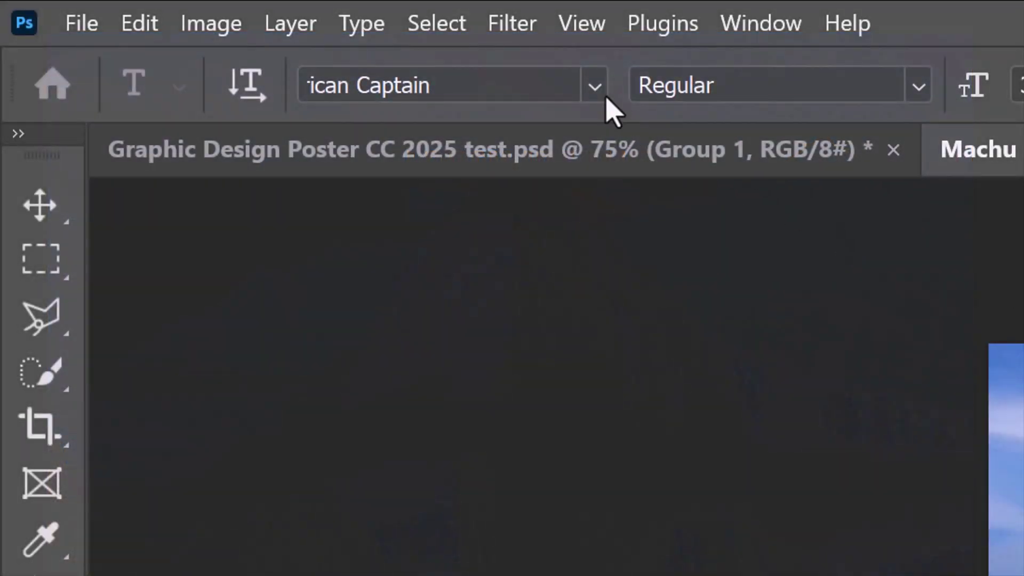
{"action": "left_click", "coordinate": [592, 84]}
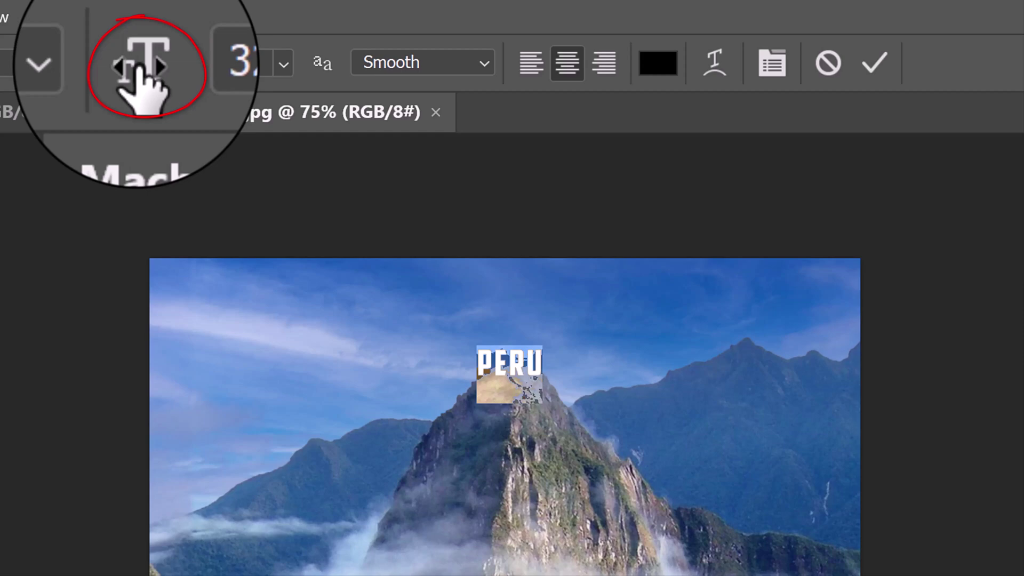
Step: Enlarge PERU to 412 pt, move it down onto the photo, and tighten its letter spacing
{"action": "left_click_drag", "start_coordinate": [139, 70], "coordinate": [572, 131]}
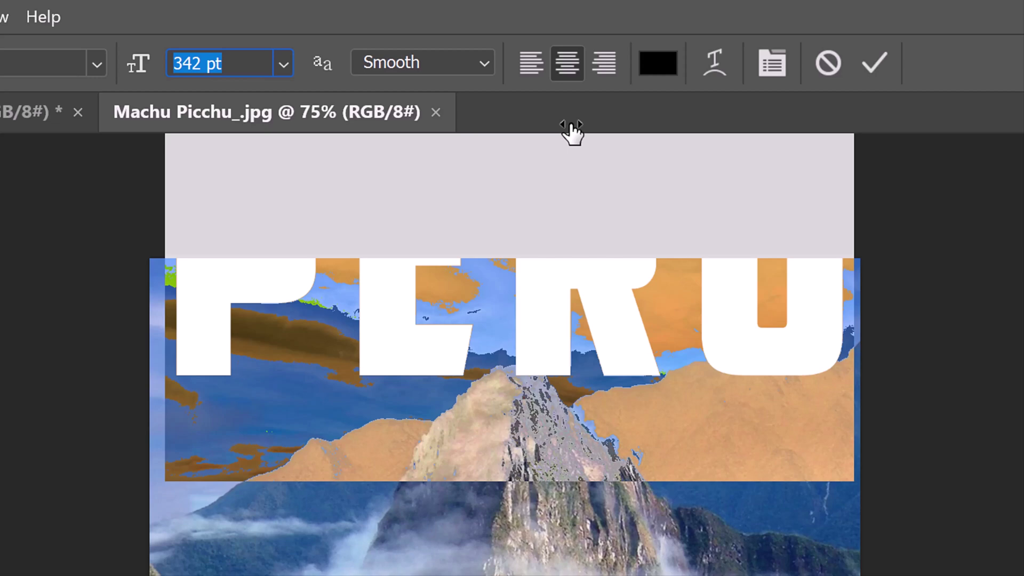
{"action": "left_click_drag", "start_coordinate": [573, 131], "coordinate": [581, 175]}
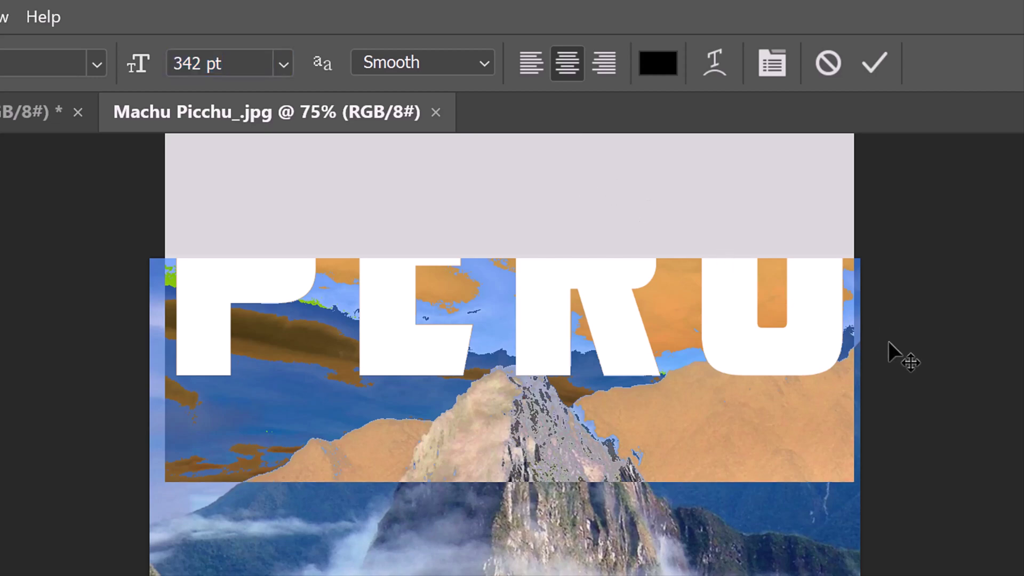
{"action": "left_click_drag", "start_coordinate": [888, 341], "coordinate": [868, 504]}
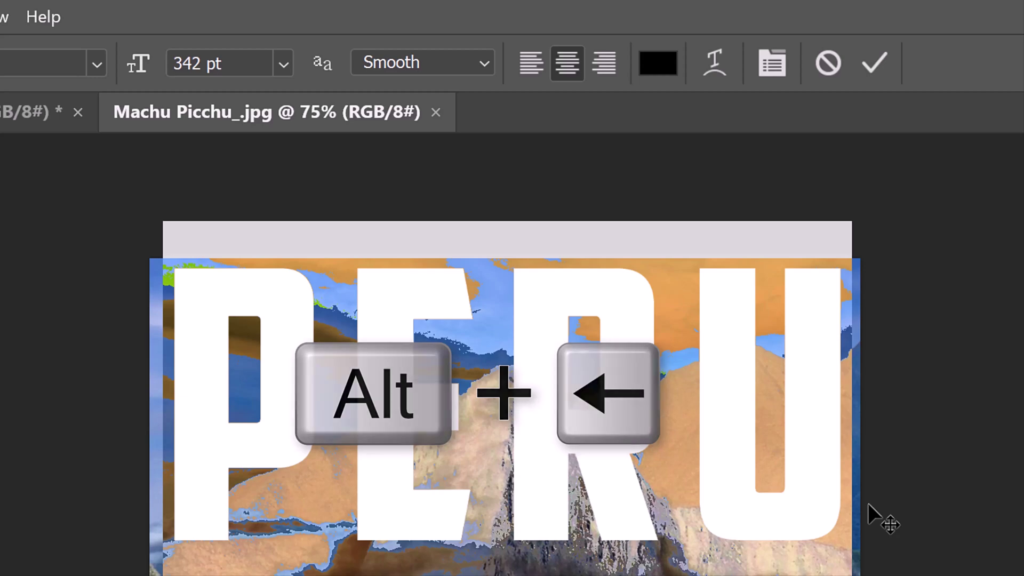
{"action": "key", "text": "alt+Left"}
{"action": "key", "text": "alt+Left"}
{"action": "key", "text": "alt+Left"}
{"action": "key", "text": "alt+Left"}
{"action": "key", "text": "alt+Left"}
{"action": "key", "text": "alt+Left"}
{"action": "key", "text": "alt+Left"}
{"action": "key", "text": "alt+Left"}
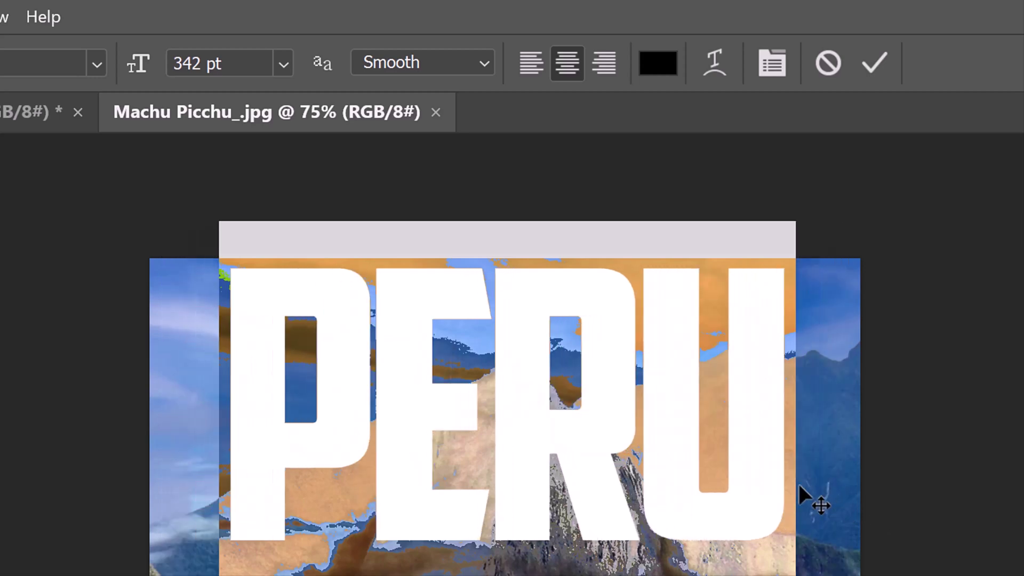
{"action": "left_click_drag", "start_coordinate": [141, 66], "coordinate": [237, 67]}
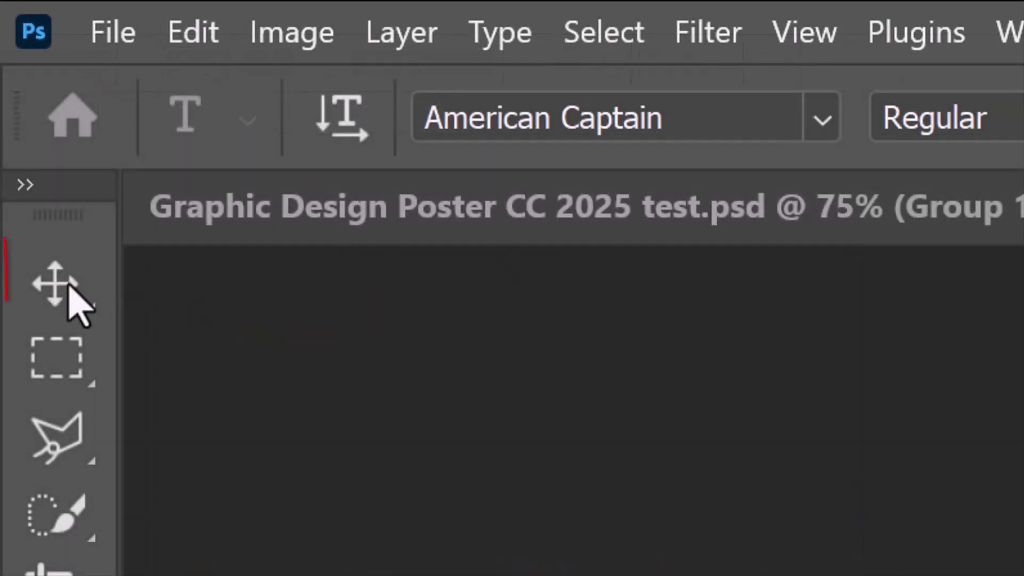
Step: Load the PERU letter shapes as a selection and bring the letters' bottom into view
{"action": "left_click", "coordinate": [58, 293]}
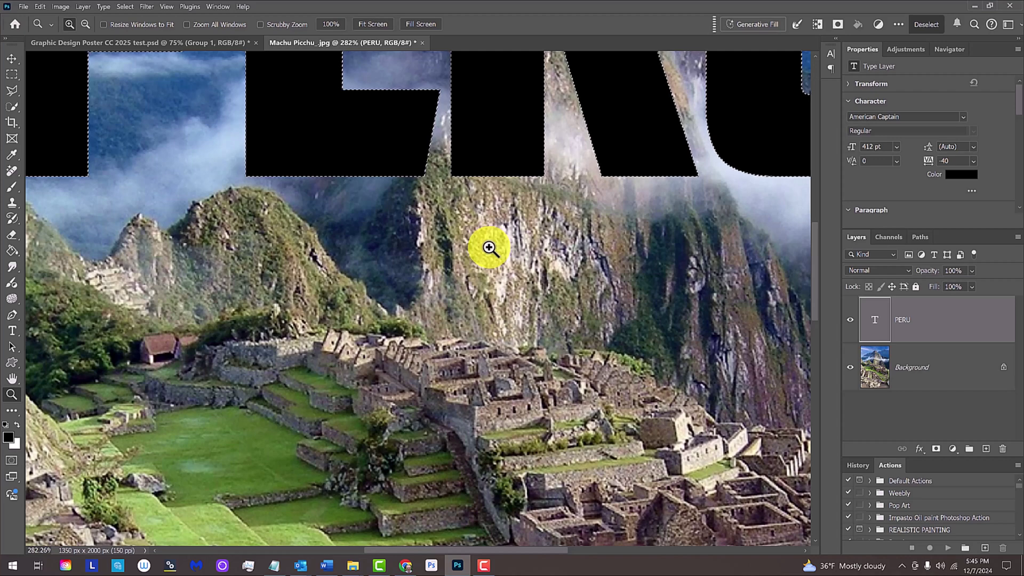
{"action": "key", "text": "space"}
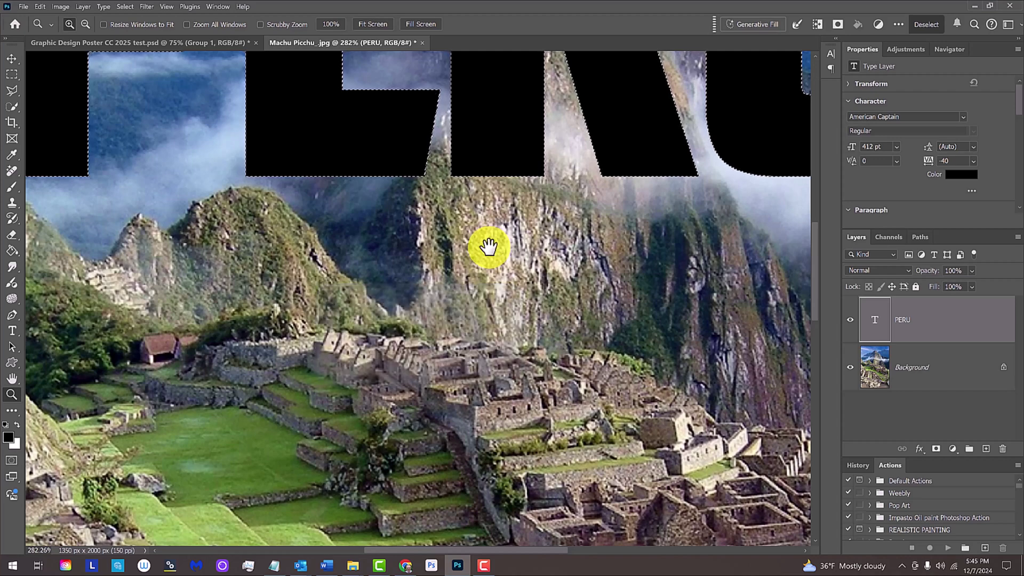
{"action": "left_click_drag", "start_coordinate": [488, 250], "coordinate": [565, 304]}
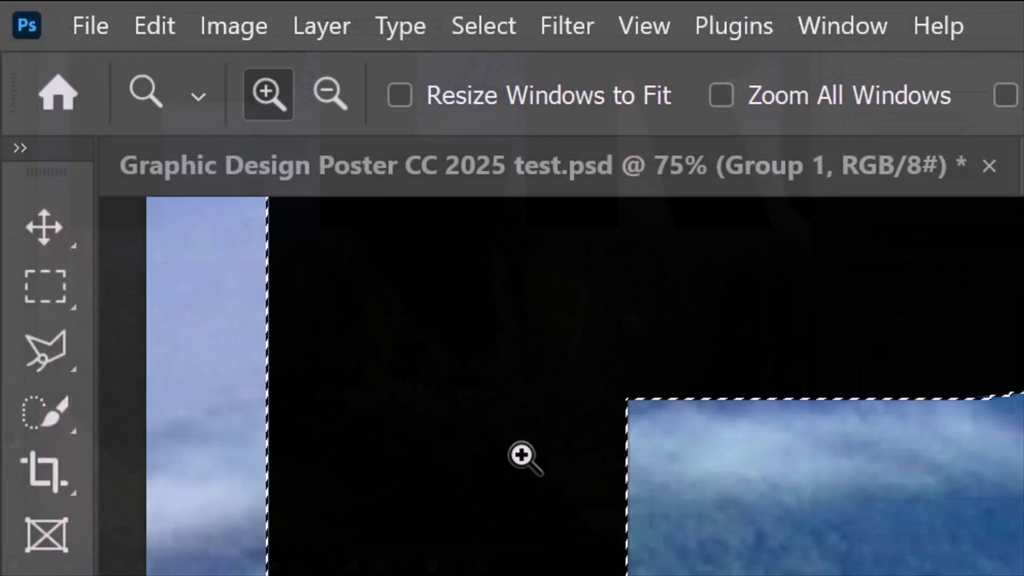
Step: Intersect the letter selection with a rectangle, keeping only a horizontal band through the letters
{"action": "left_click", "coordinate": [12, 75]}
{"action": "right_click", "coordinate": [46, 299]}
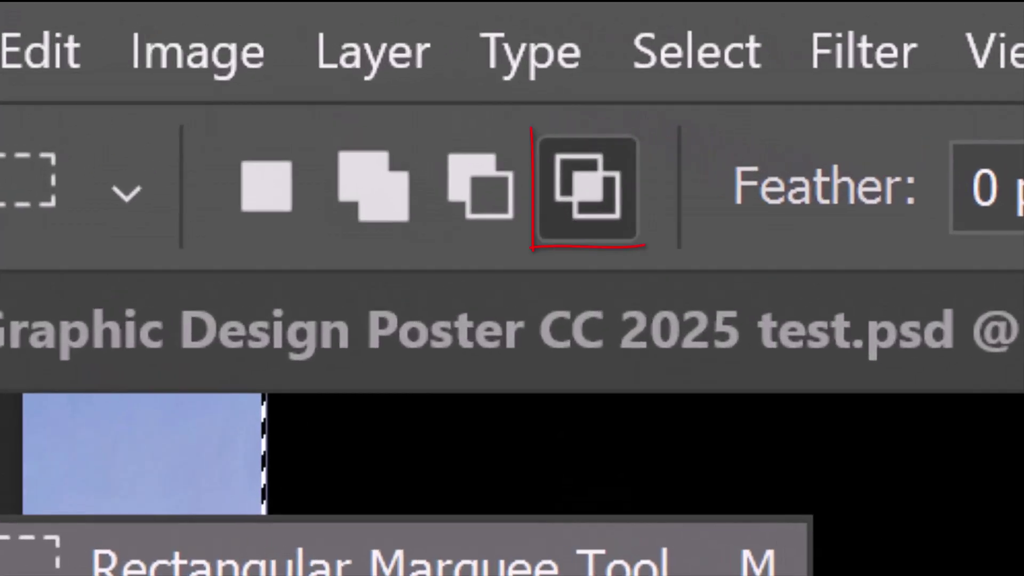
{"action": "left_click", "coordinate": [235, 285]}
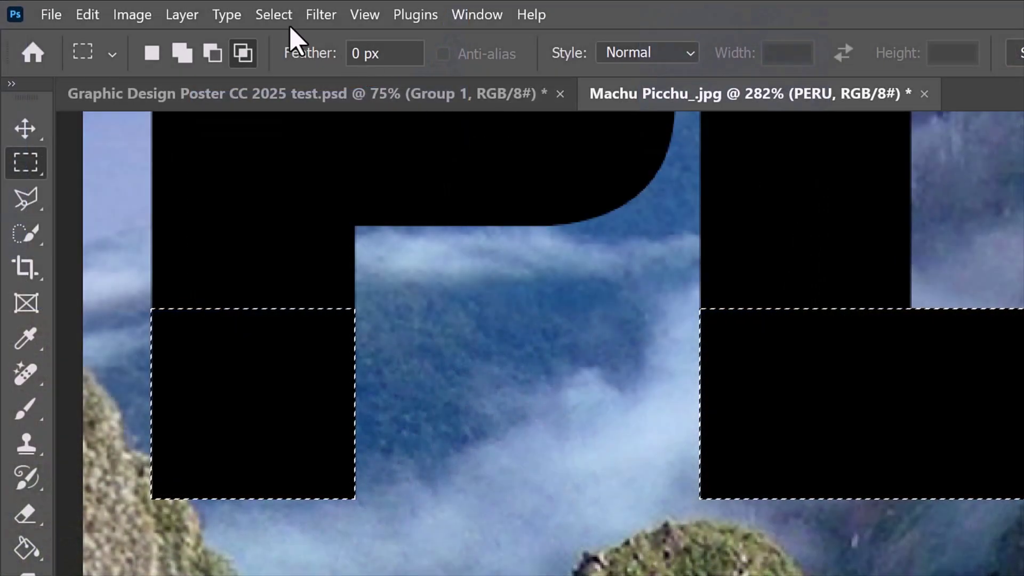
Step: Transform the band selection downward to about 731 × 1487 px, reaching near the photo's bottom
{"action": "left_click", "coordinate": [274, 15]}
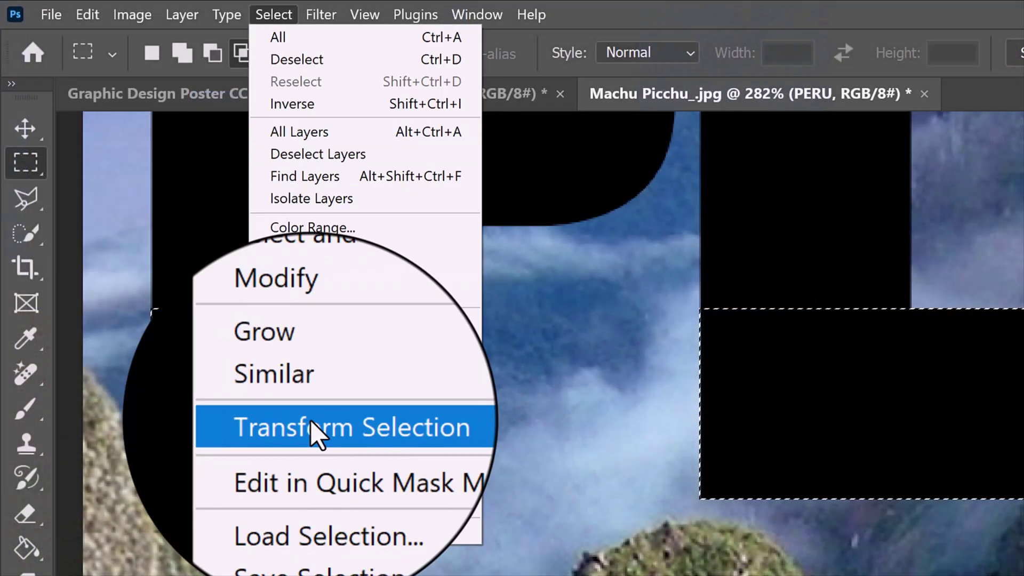
{"action": "left_click", "coordinate": [318, 432]}
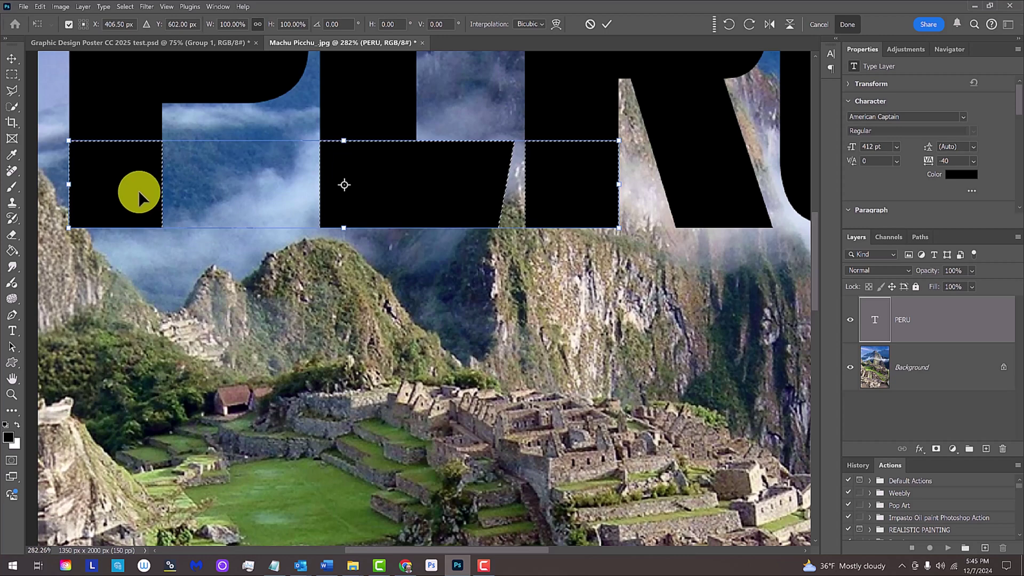
{"action": "key", "text": "ctrl+0"}
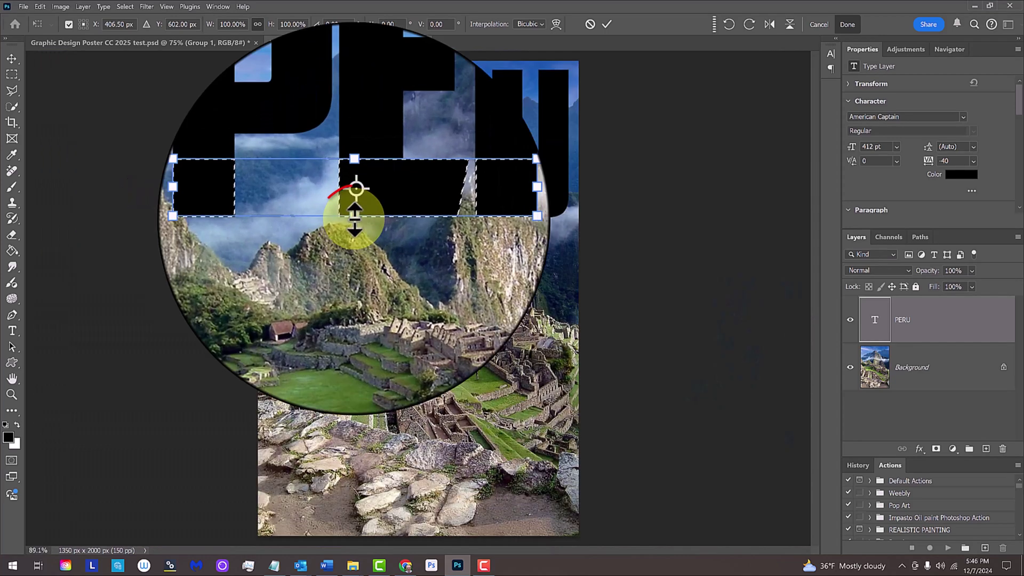
{"action": "left_click", "coordinate": [354, 218]}
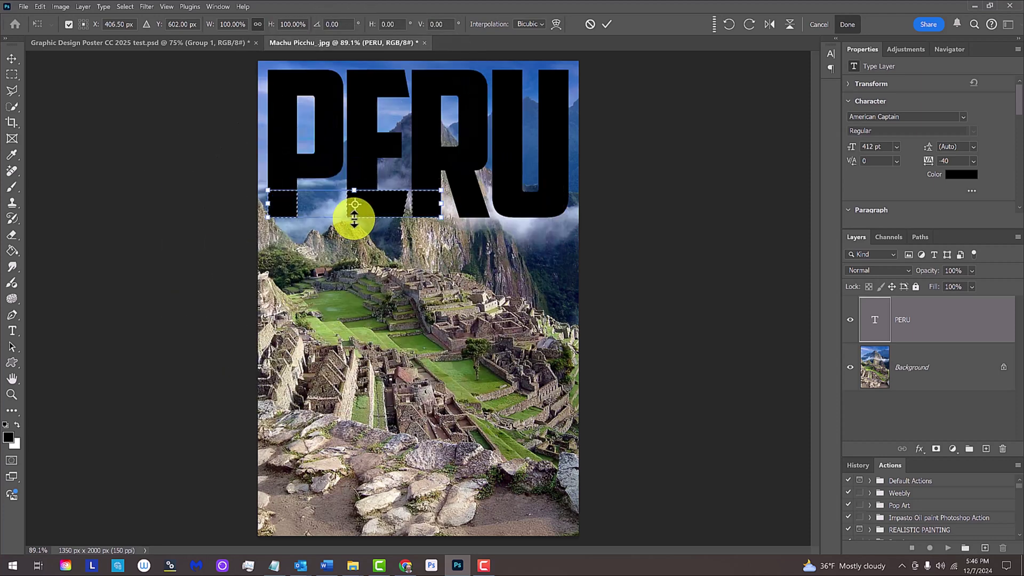
{"action": "key", "text": "shift"}
{"action": "left_click_drag", "start_coordinate": [354, 218], "coordinate": [418, 529]}
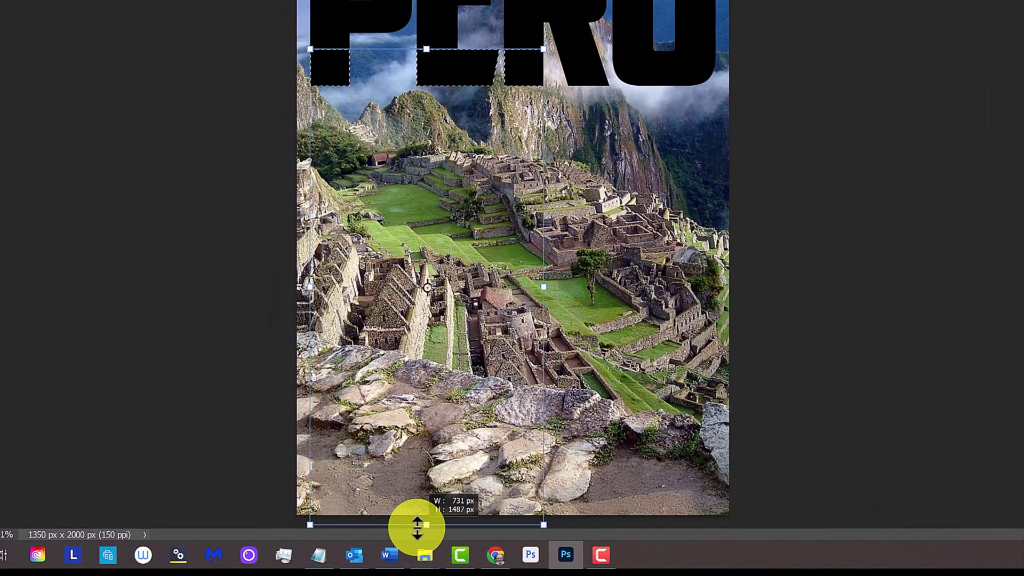
{"action": "key", "text": "Return"}
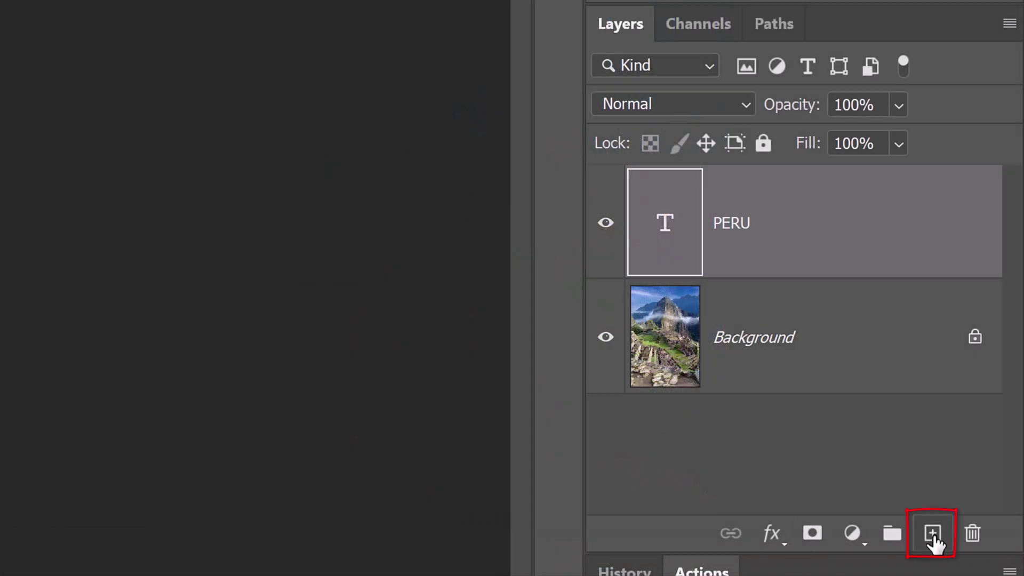
Step: Fill the stretched selection with black on a new Layer 1, then deselect
{"action": "left_click", "coordinate": [933, 533]}
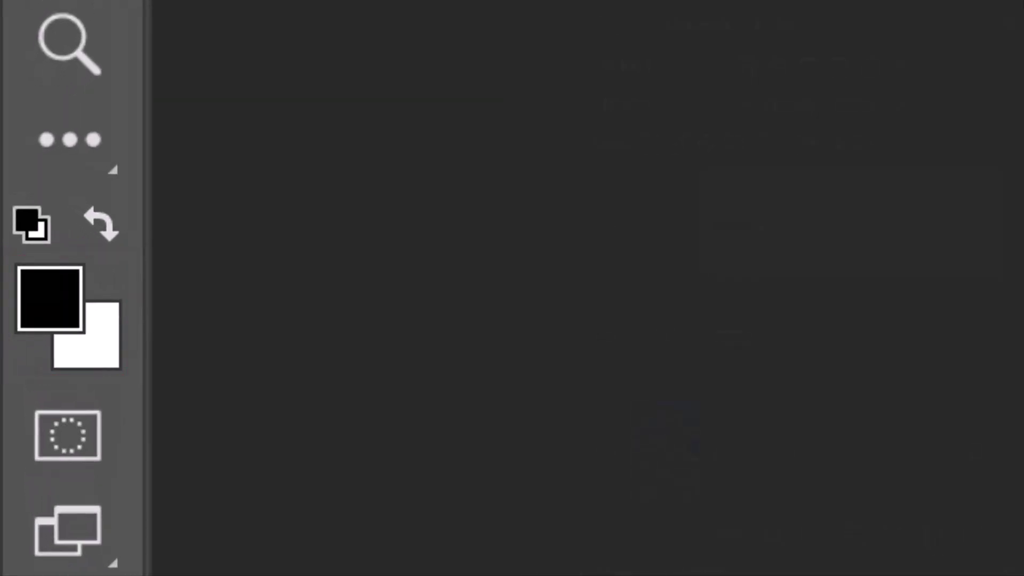
{"action": "key", "text": "d"}
{"action": "key", "text": "x"}
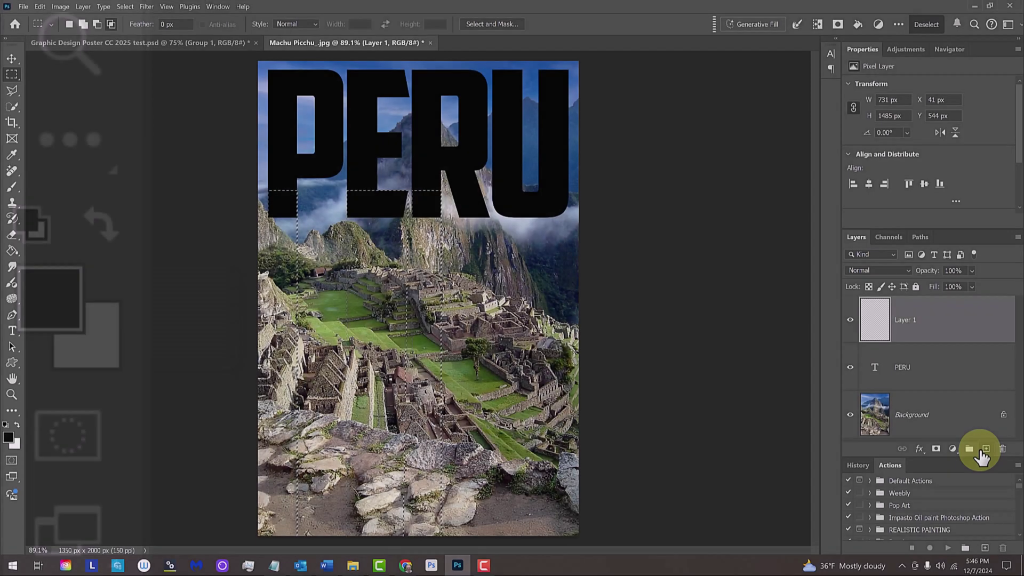
{"action": "key", "text": "alt+Delete"}
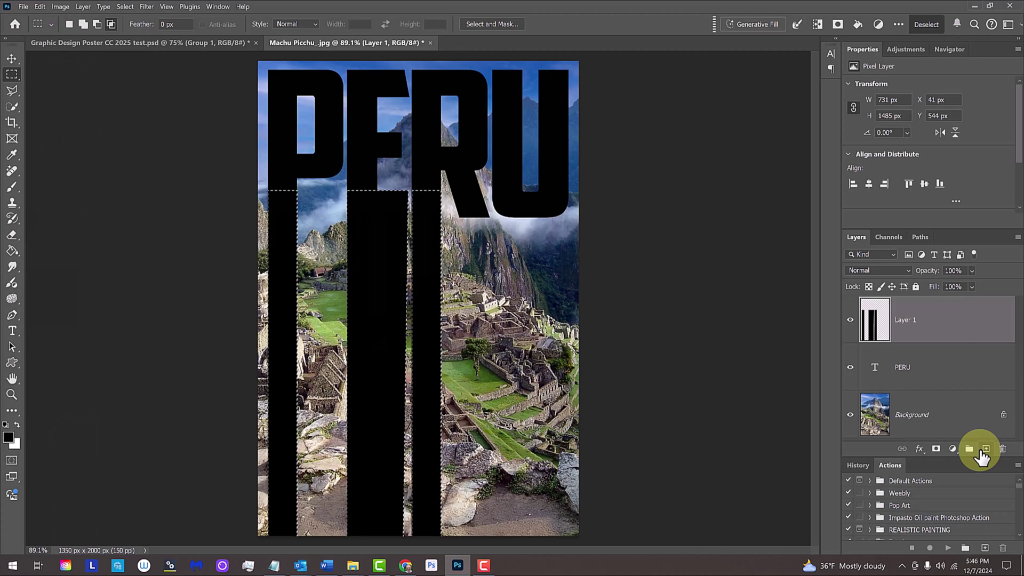
{"action": "key", "text": "ctrl+d"}
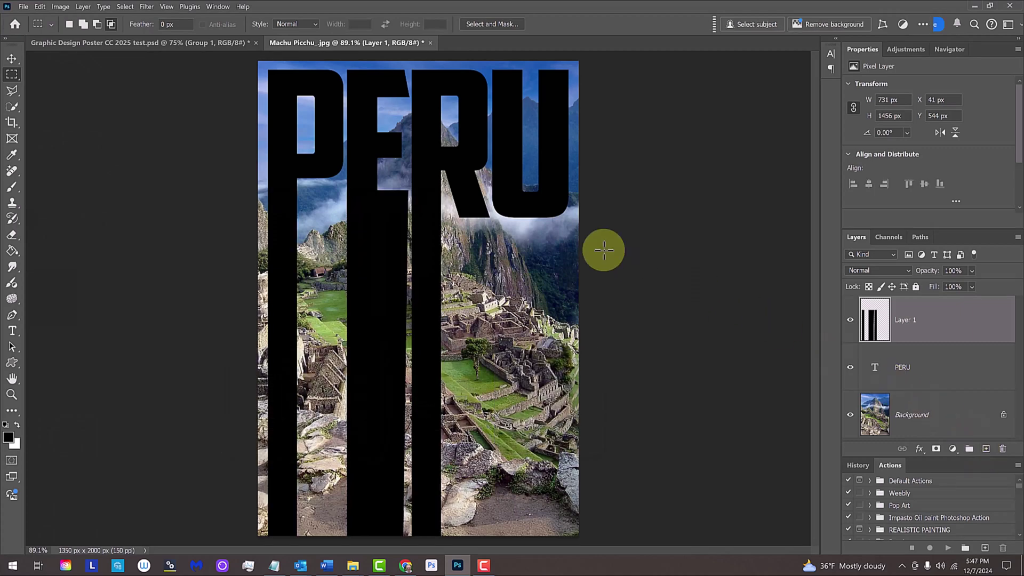
Step: Zoom into a letter's bottom and reload the PERU letter outlines as a selection
{"action": "key", "text": "z"}
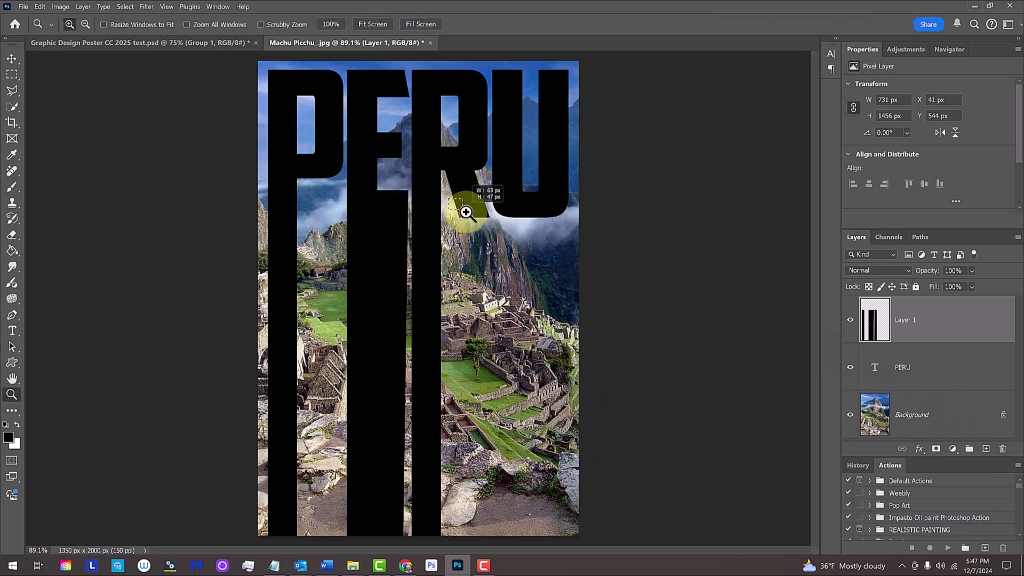
{"action": "left_click", "coordinate": [495, 230]}
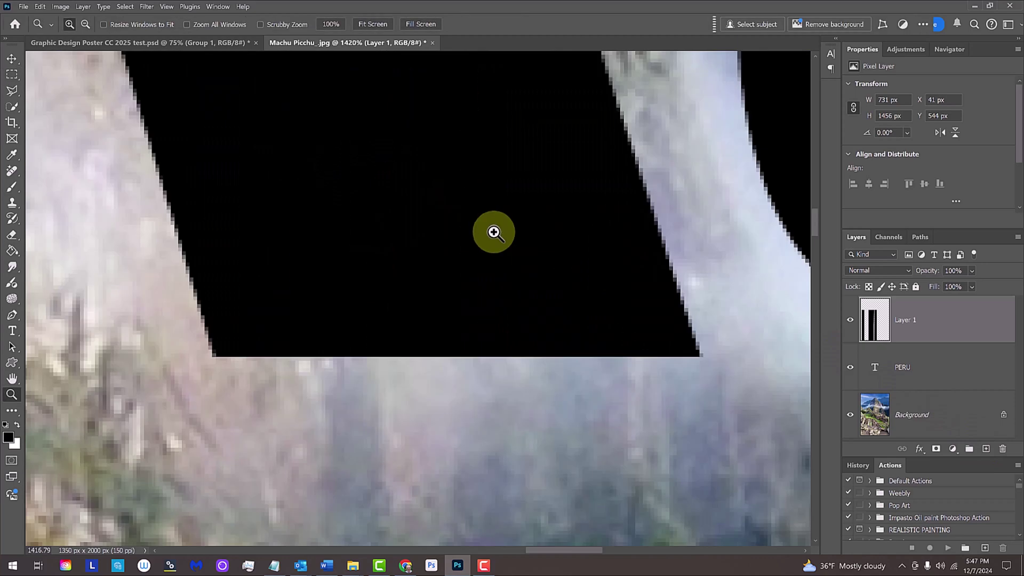
{"action": "left_click", "coordinate": [875, 367], "text": "ctrl"}
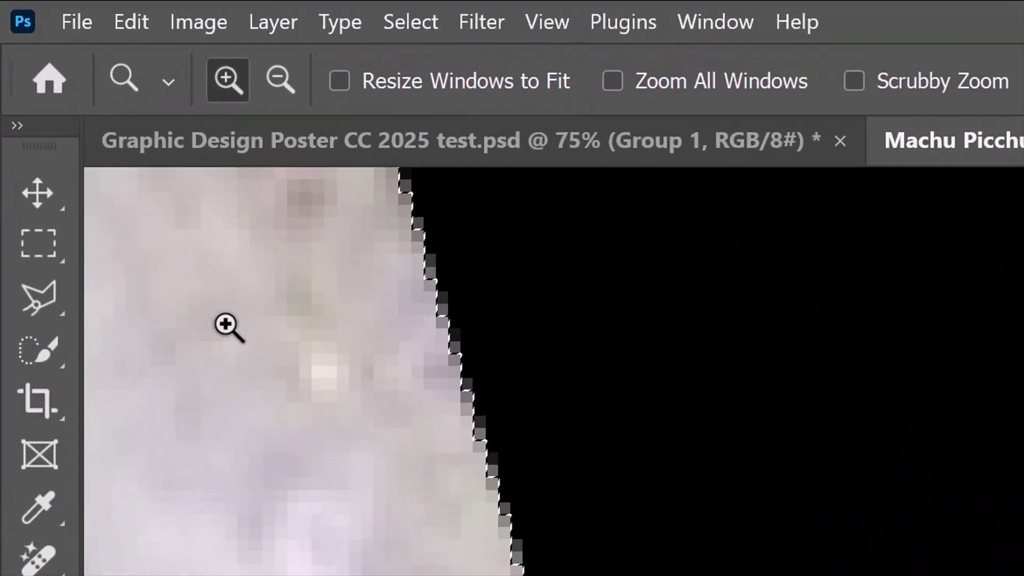
{"action": "left_click", "coordinate": [12, 75]}
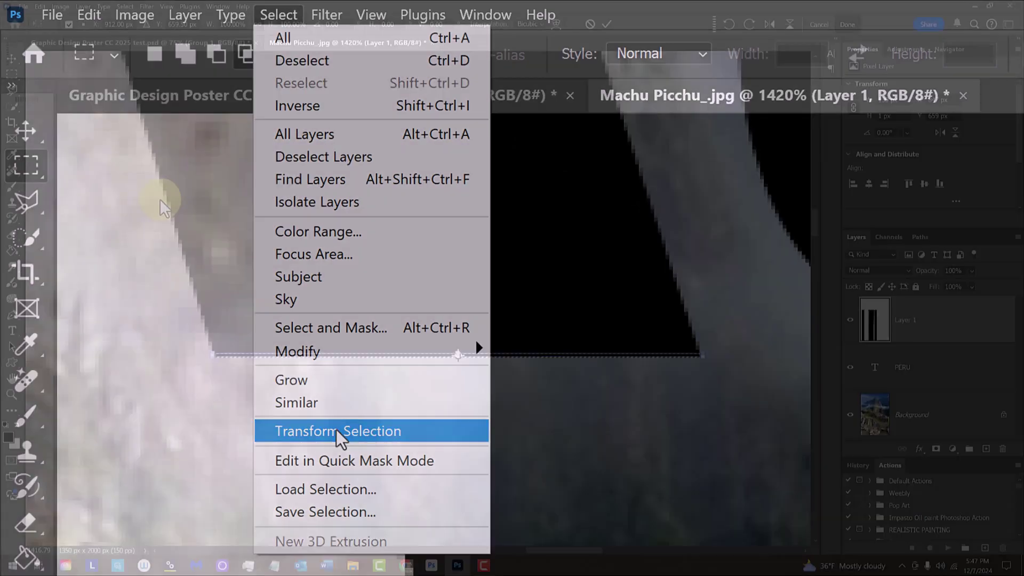
Step: Transform the thin U strip selection so it stretches down to the poster's bottom edge
{"action": "left_click", "coordinate": [337, 431]}
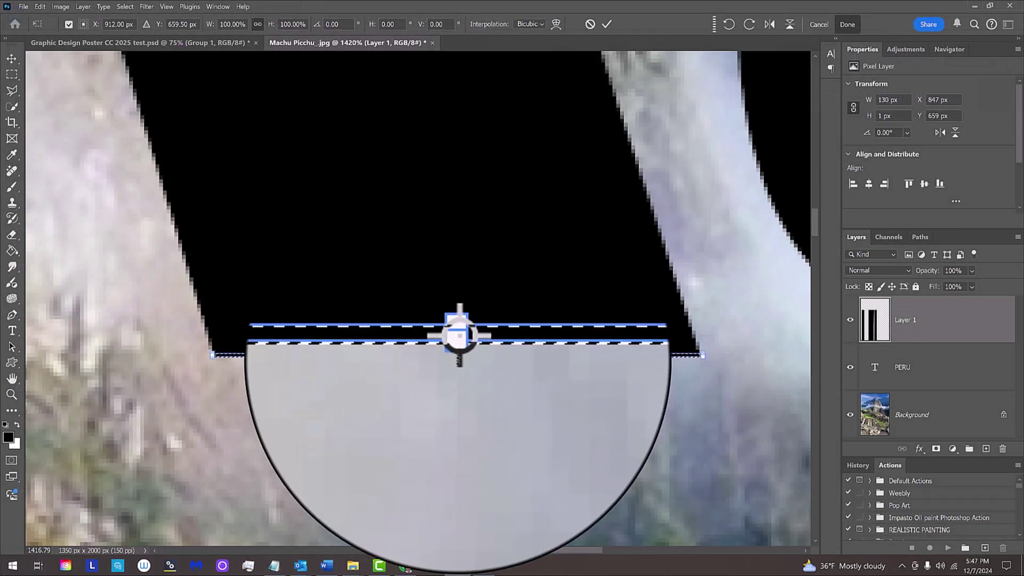
{"action": "left_click", "coordinate": [458, 355]}
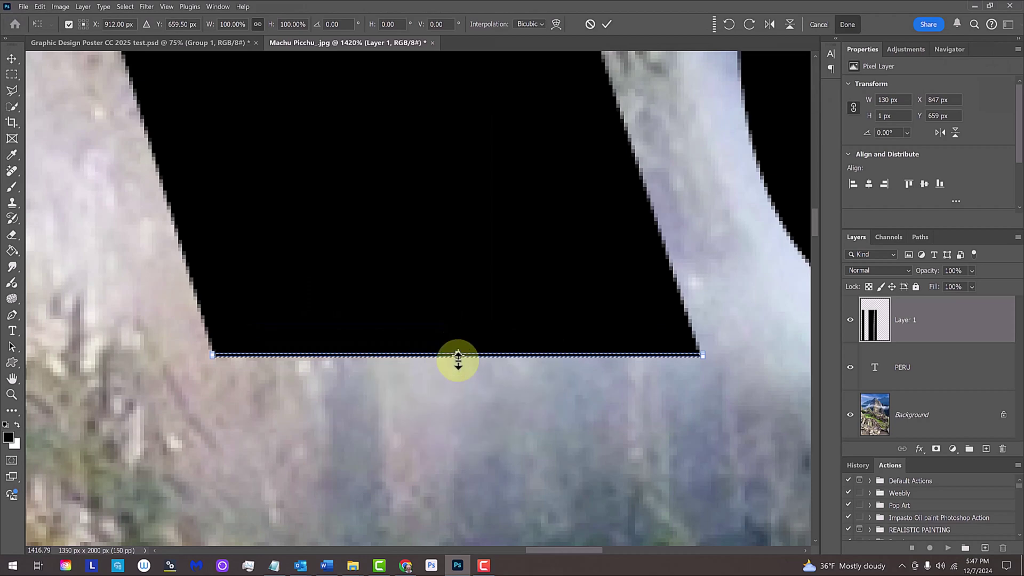
{"action": "key", "text": "shift"}
{"action": "left_click_drag", "start_coordinate": [457, 357], "coordinate": [454, 517]}
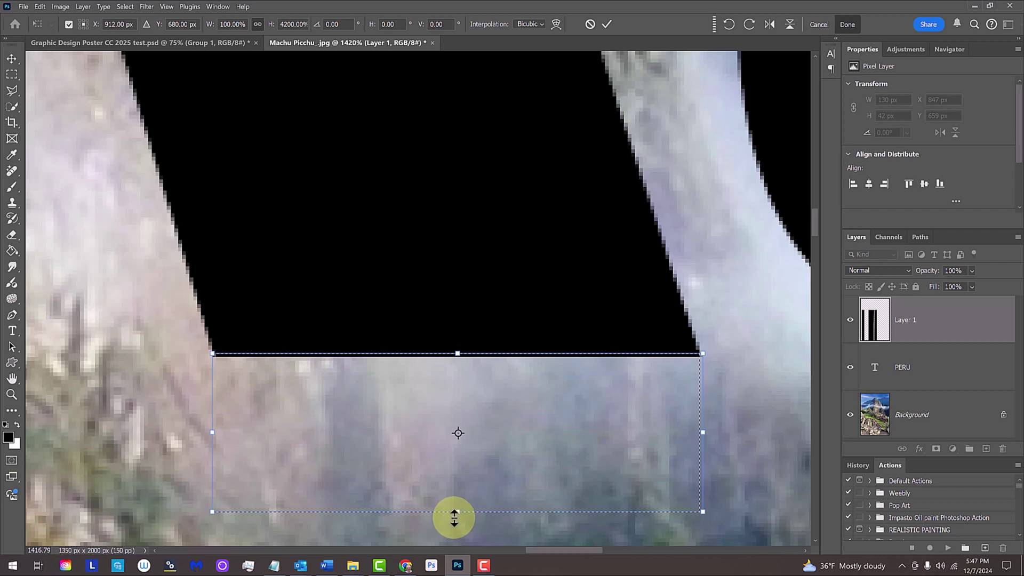
{"action": "key", "text": "ctrl+0"}
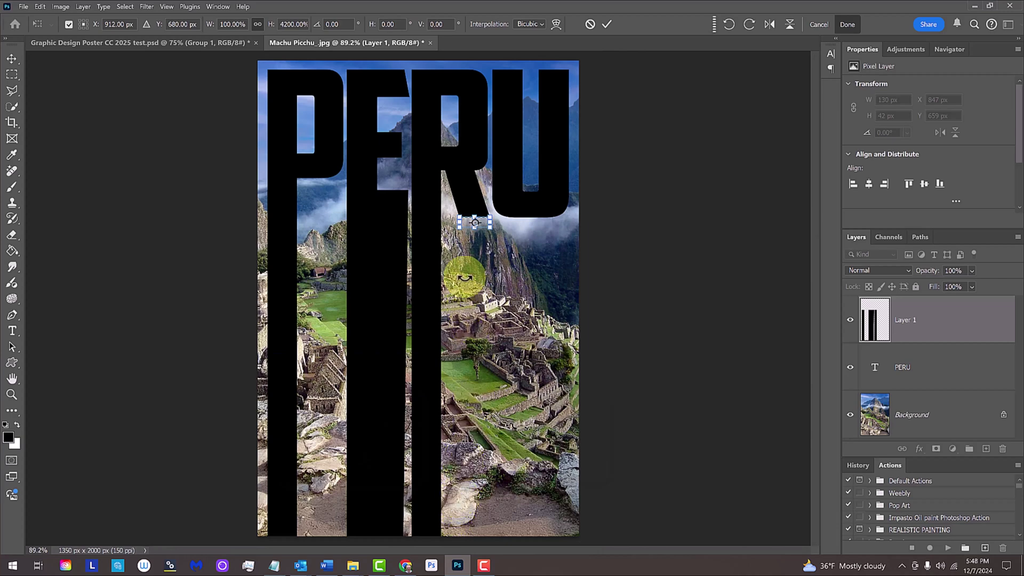
{"action": "key", "text": "shift"}
{"action": "left_click_drag", "start_coordinate": [474, 230], "coordinate": [466, 540]}
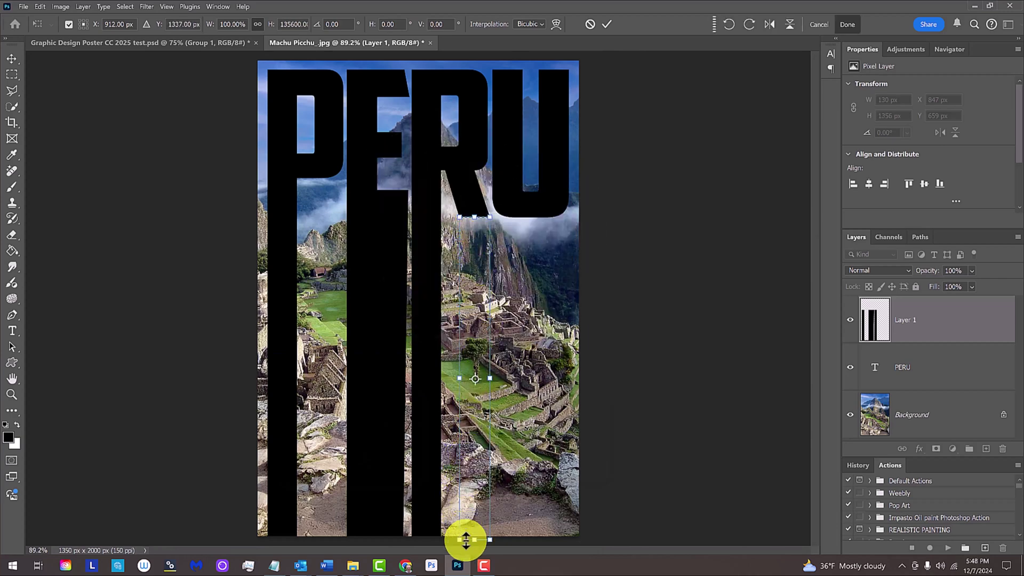
{"action": "key", "text": "Return"}
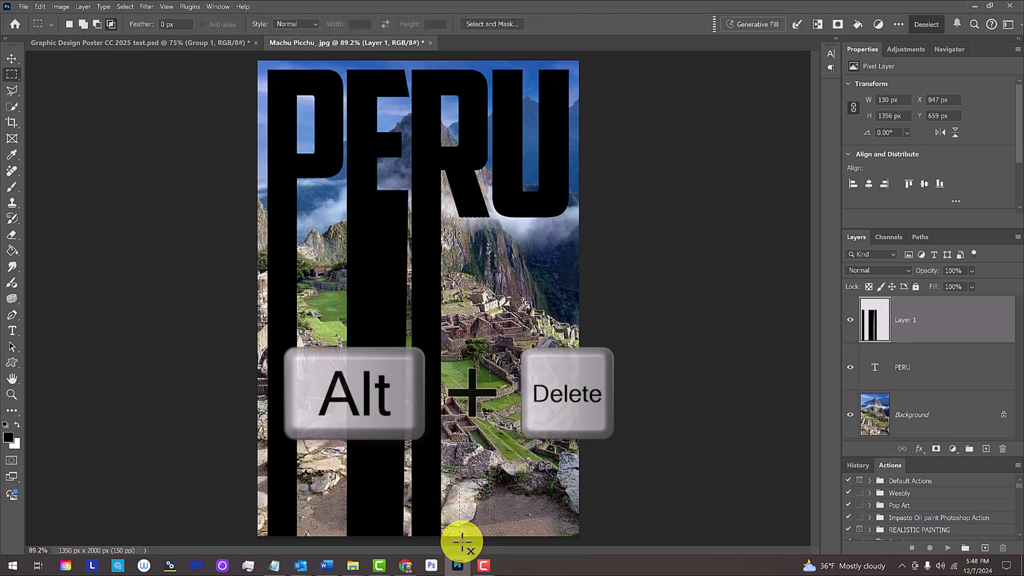
Step: Fill the stretched strips black on Layer 1, carrying the R and U down to the bottom
{"action": "key", "text": "alt+Delete"}
{"action": "key", "text": "ctrl+d"}
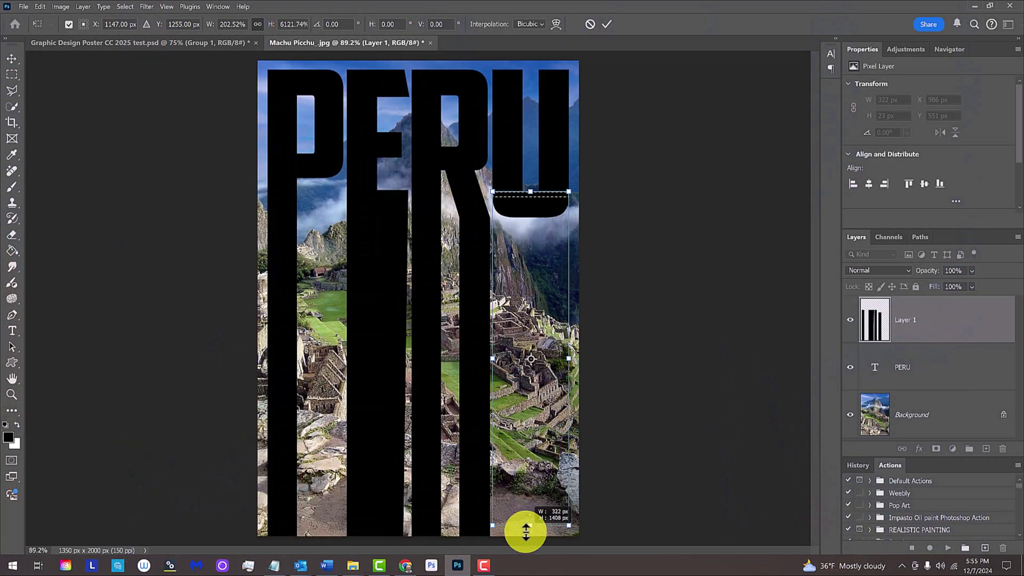
{"action": "key", "text": "Return"}
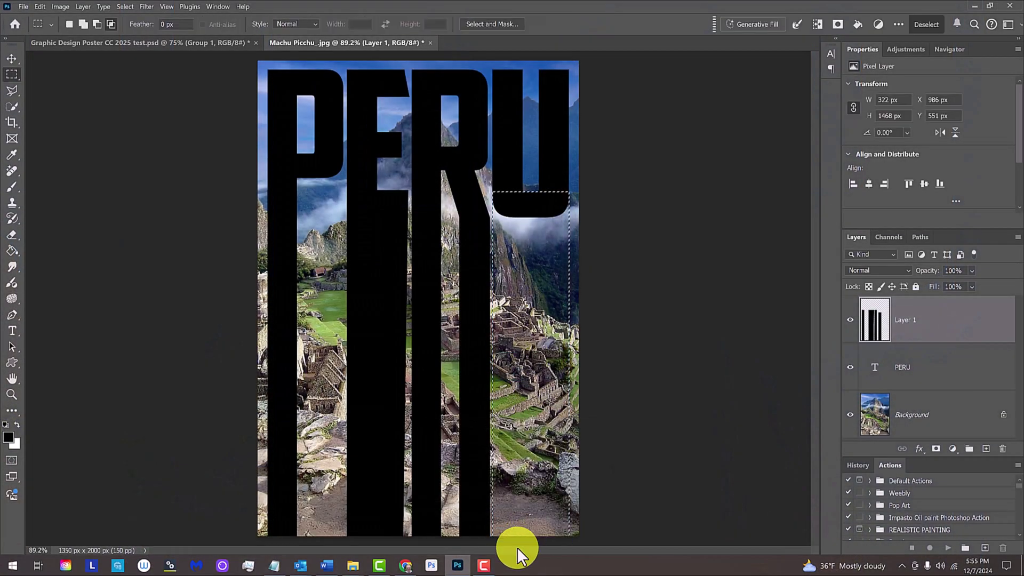
{"action": "key", "text": "alt+Delete"}
{"action": "key", "text": "ctrl+d"}
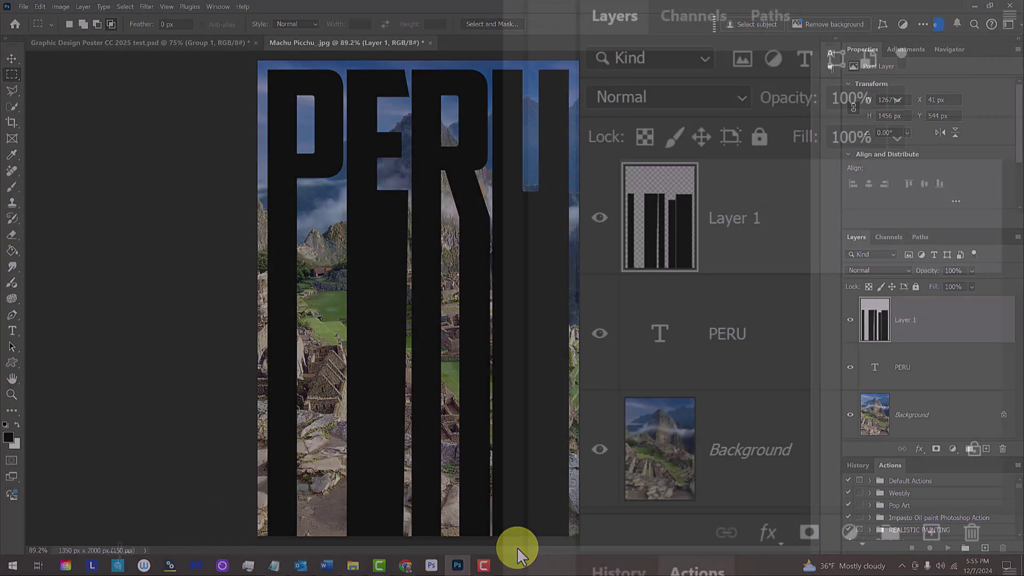
Step: Select everything outside Layer 1's bars and the PERU letters, and fill it white on new Layer 2
{"action": "left_click", "coordinate": [877, 322], "text": "ctrl"}
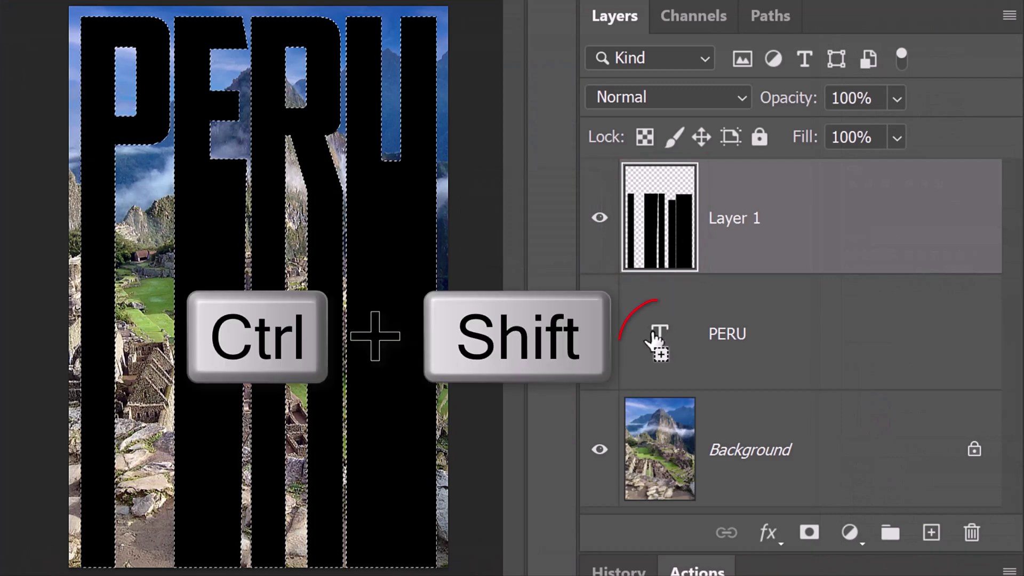
{"action": "left_click", "coordinate": [655, 340], "text": "ctrl+shift"}
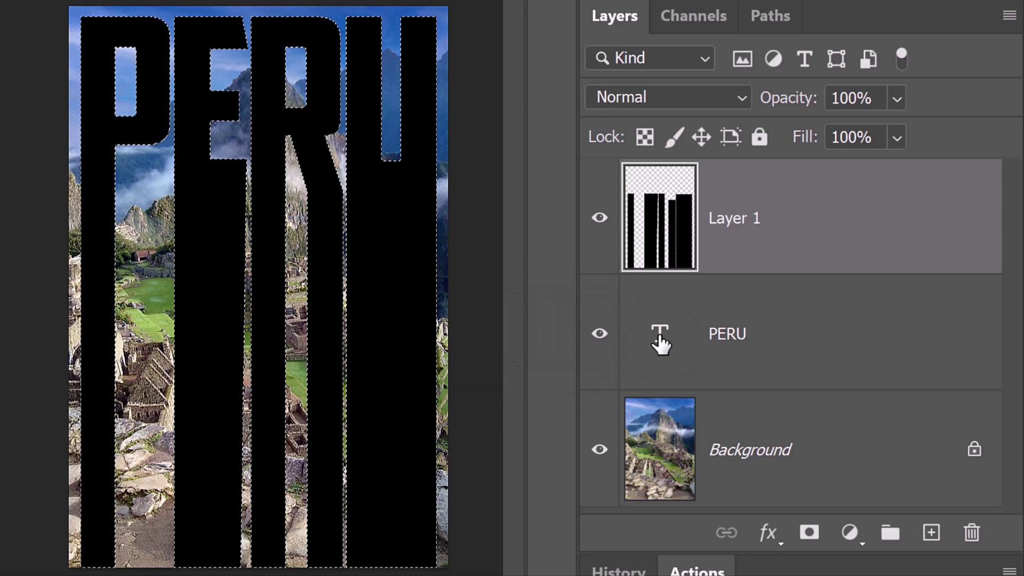
{"action": "key", "text": "ctrl+shift+i"}
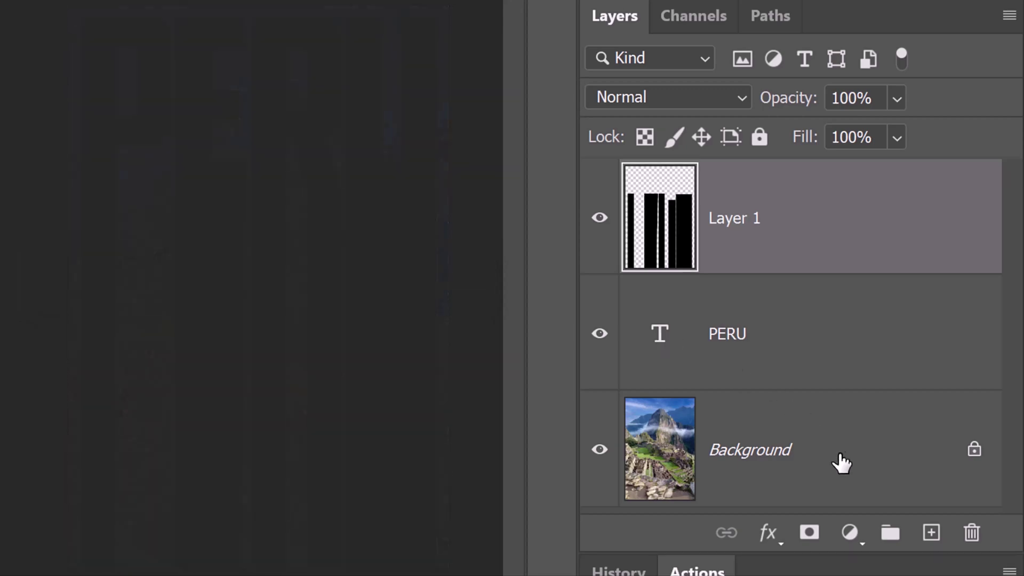
{"action": "left_click", "coordinate": [932, 533]}
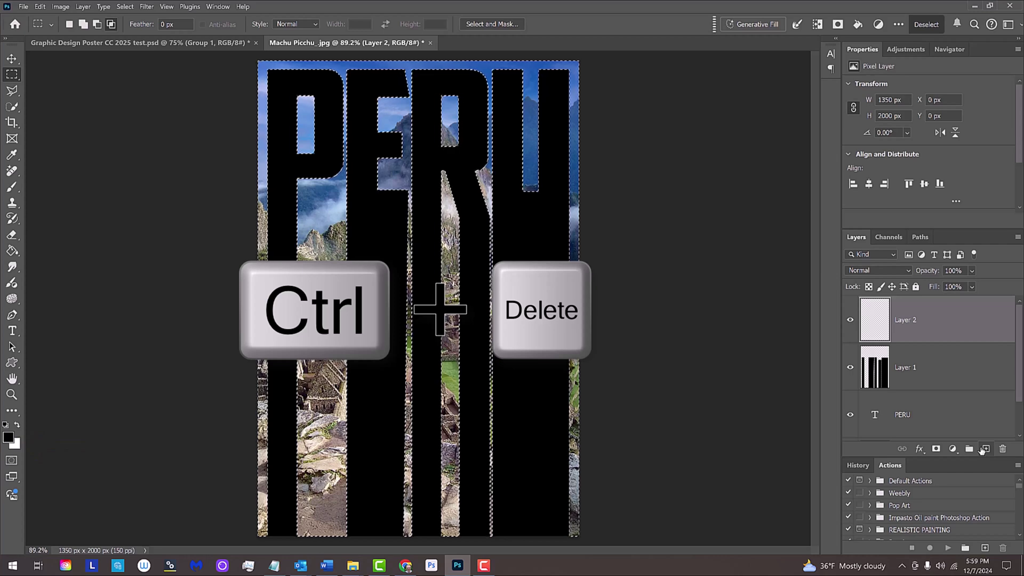
{"action": "key", "text": "ctrl+Delete"}
{"action": "key", "text": "ctrl+d"}
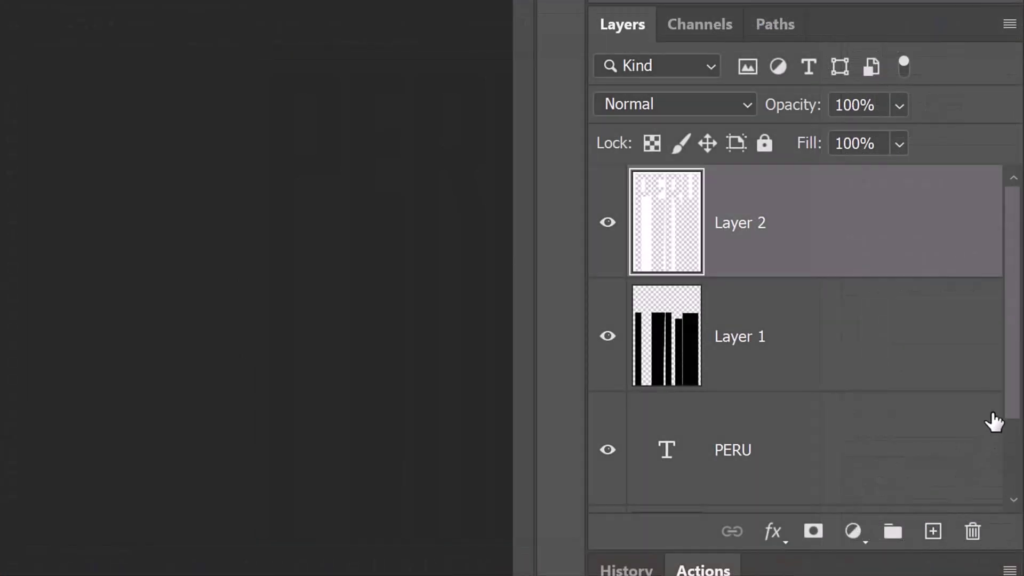
Step: Unlock the Background photo as Layer 0 and raise it above the PERU and Layer 1 layers
{"action": "scroll", "coordinate": [1020, 392], "scroll_direction": "down", "scroll_amount": 3}
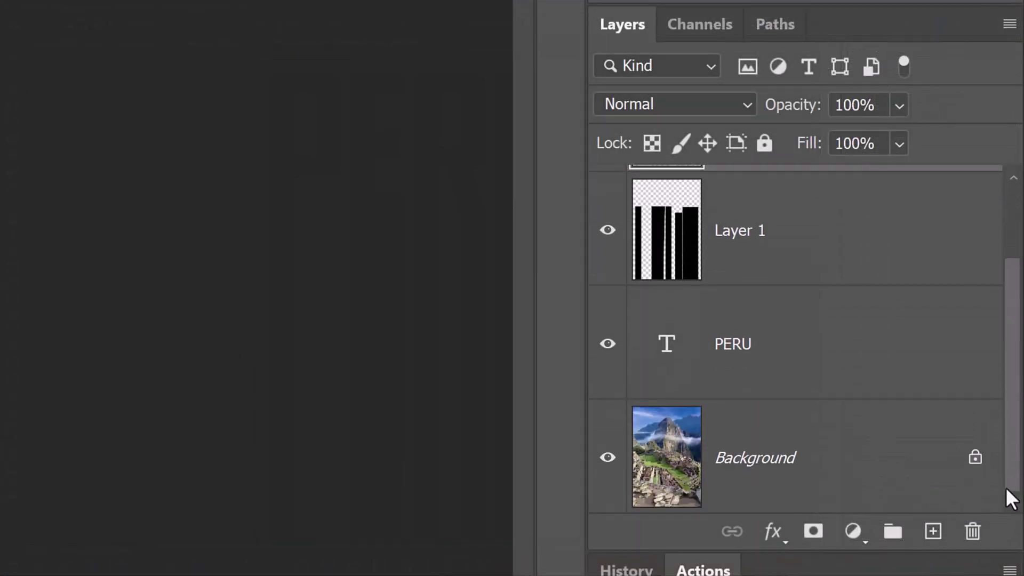
{"action": "left_click", "coordinate": [976, 458]}
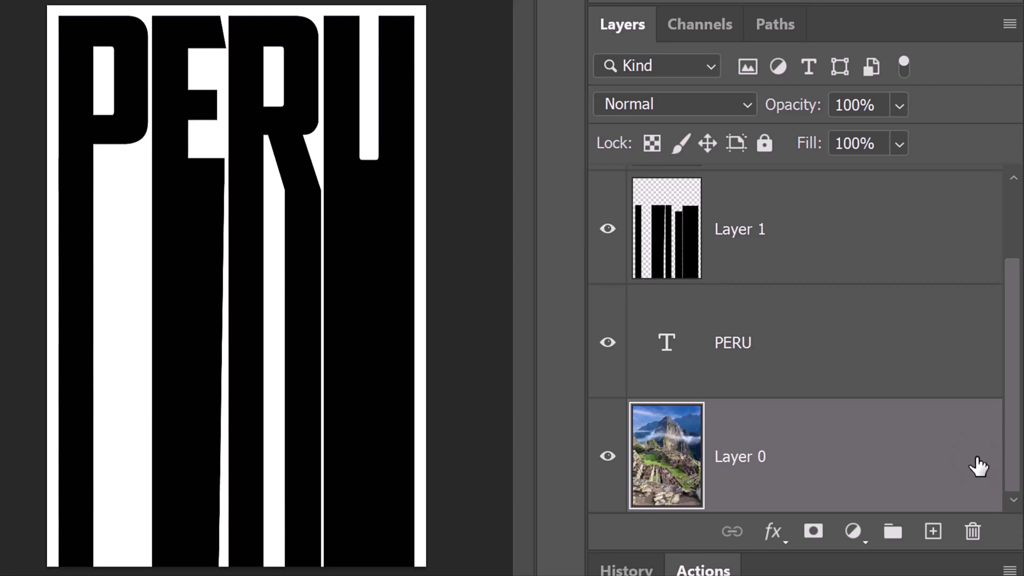
{"action": "key", "text": "ctrl+bracketright"}
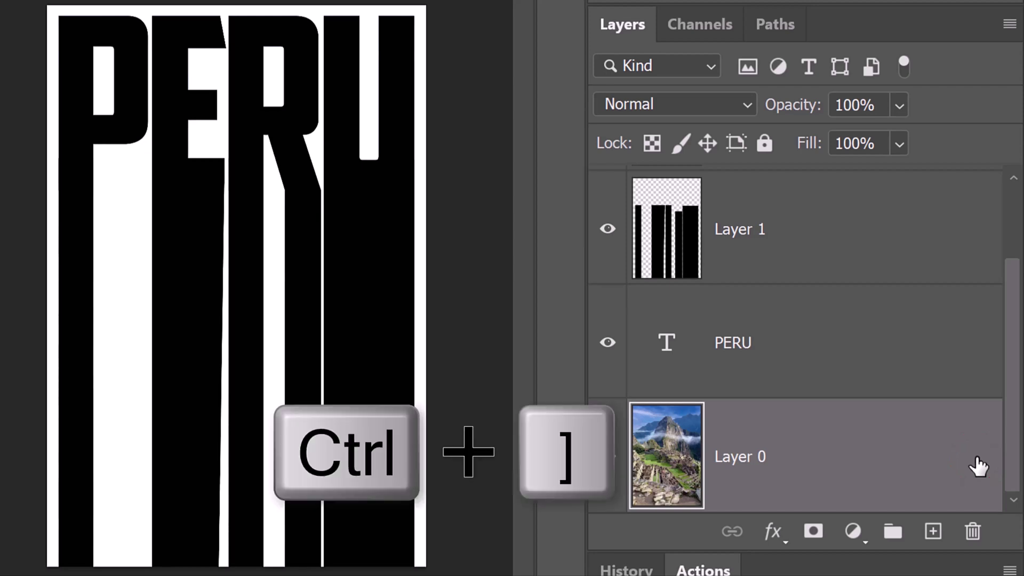
{"action": "key", "text": "ctrl+bracketright"}
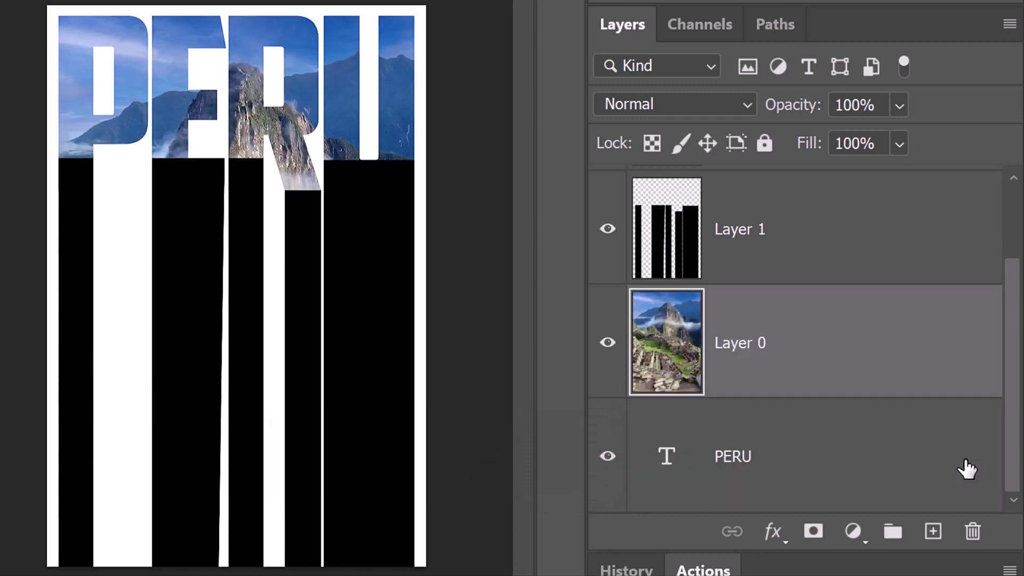
{"action": "key", "text": "ctrl+bracketright"}
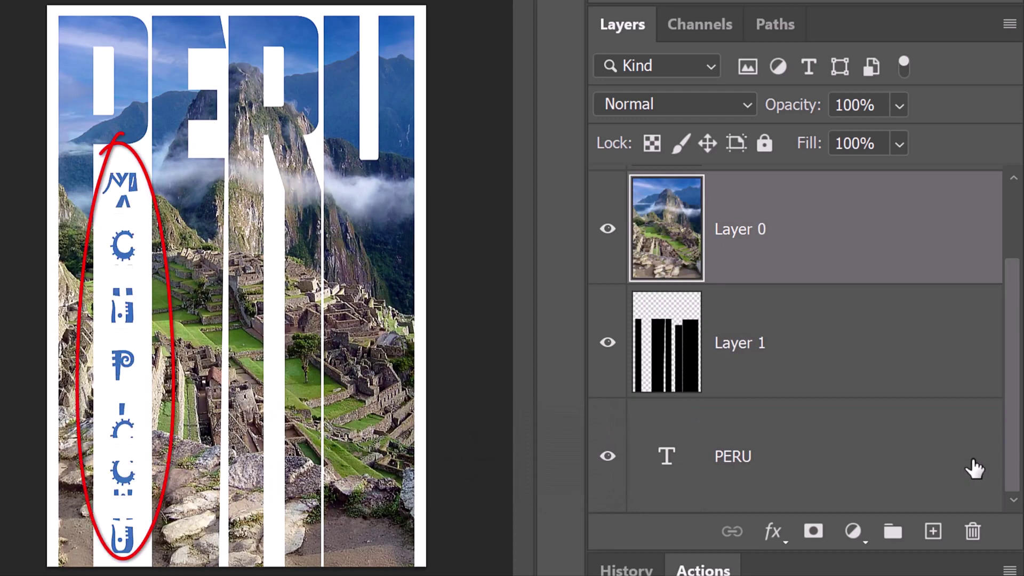
Step: On Layer 2, type MACHU PICCHU as 56 pt vertical text and fine-tune the word spacing
{"action": "scroll", "coordinate": [978, 468], "scroll_direction": "up", "scroll_amount": 3}
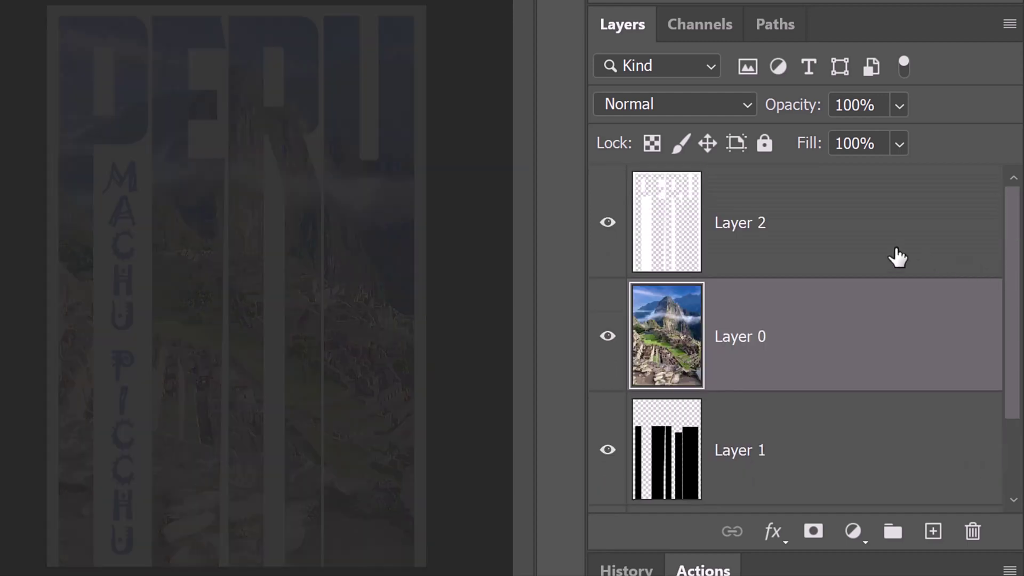
{"action": "left_click", "coordinate": [831, 243]}
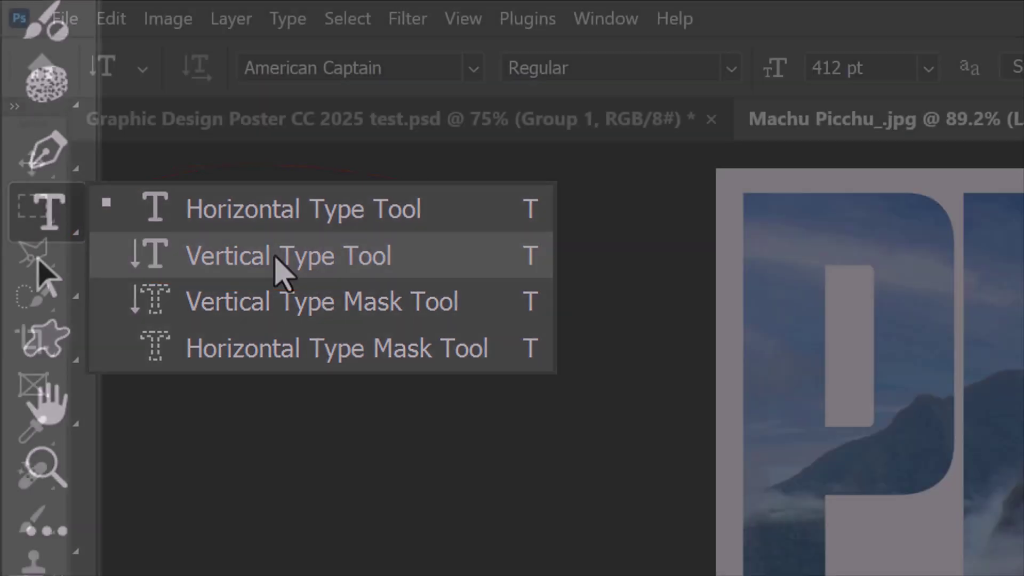
{"action": "left_click", "coordinate": [277, 262]}
{"action": "left_click", "coordinate": [473, 67]}
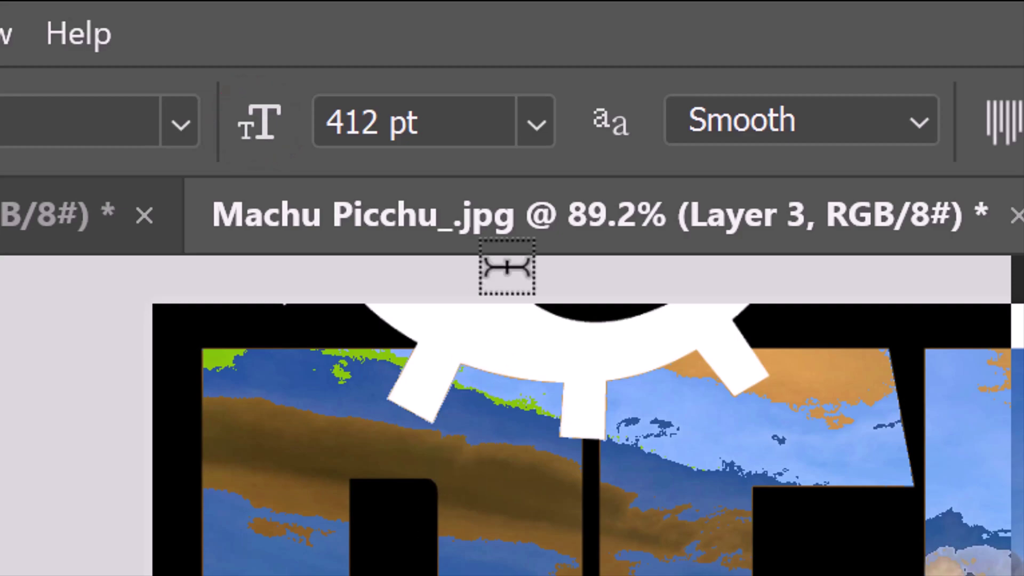
{"action": "left_click", "coordinate": [475, 114]}
{"action": "type", "text": "56"}
{"action": "key", "text": "Return"}
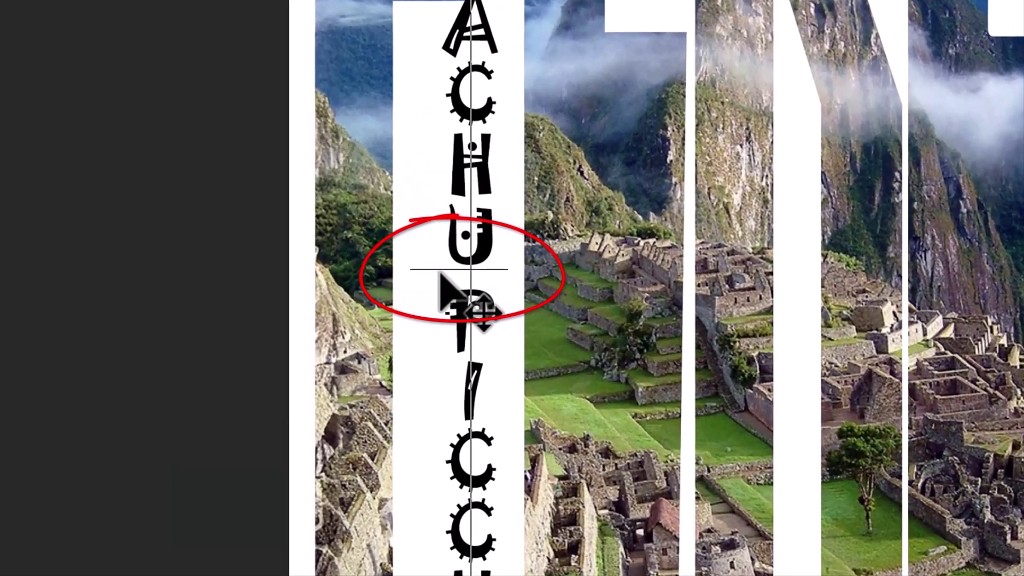
{"action": "key", "text": "alt+Right"}
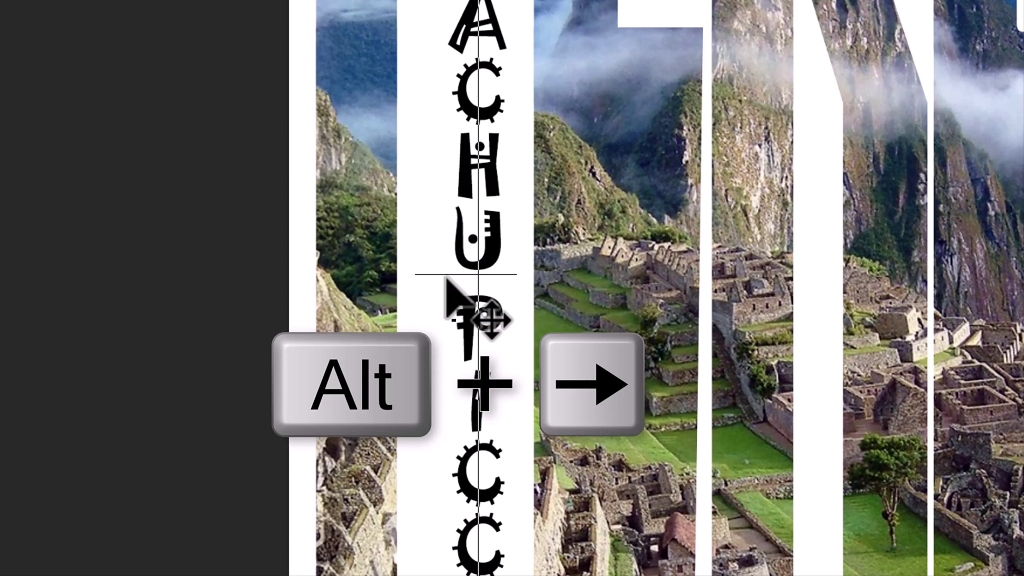
{"action": "key", "text": "alt+Left"}
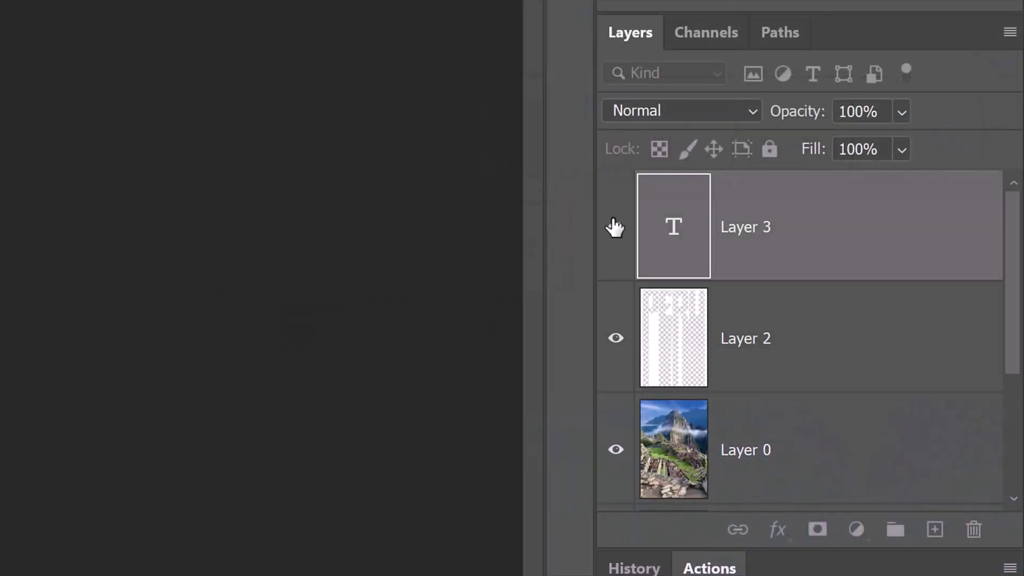
Step: Recolour the MACHU PICCHU text to sky blue #3770bb sampled from the photo
{"action": "left_click", "coordinate": [615, 228]}
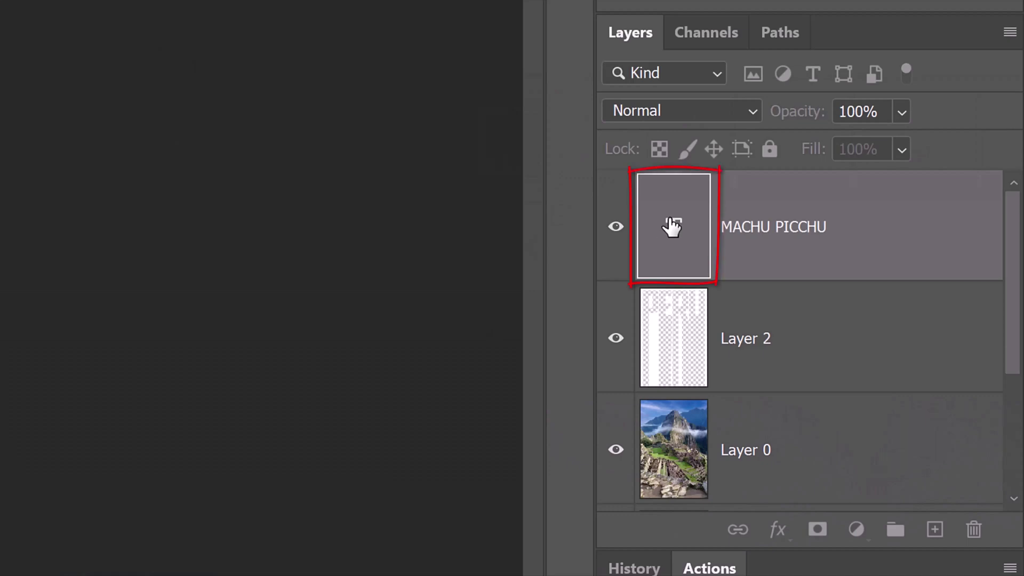
{"action": "double_click", "coordinate": [672, 226]}
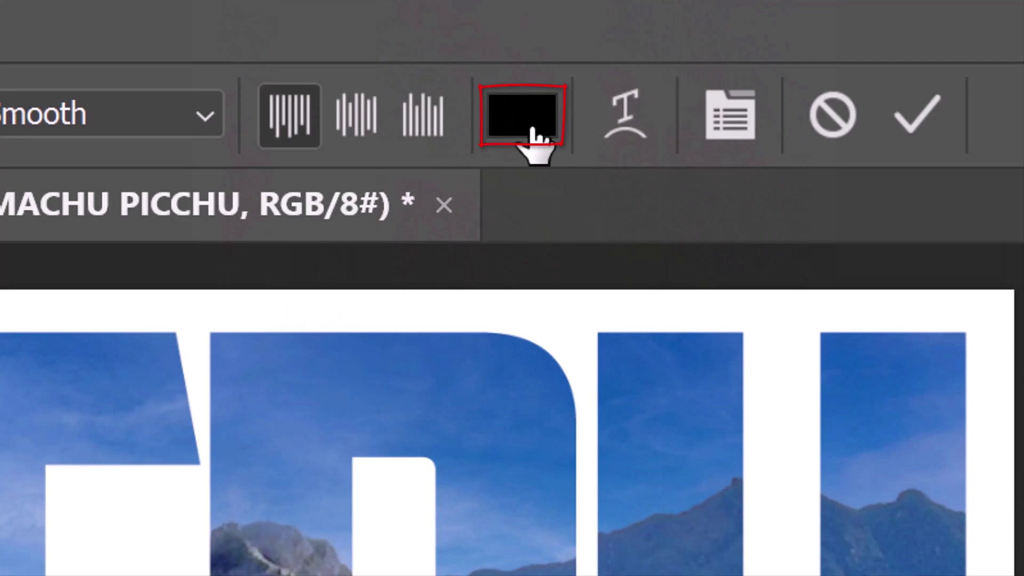
{"action": "left_click", "coordinate": [533, 130]}
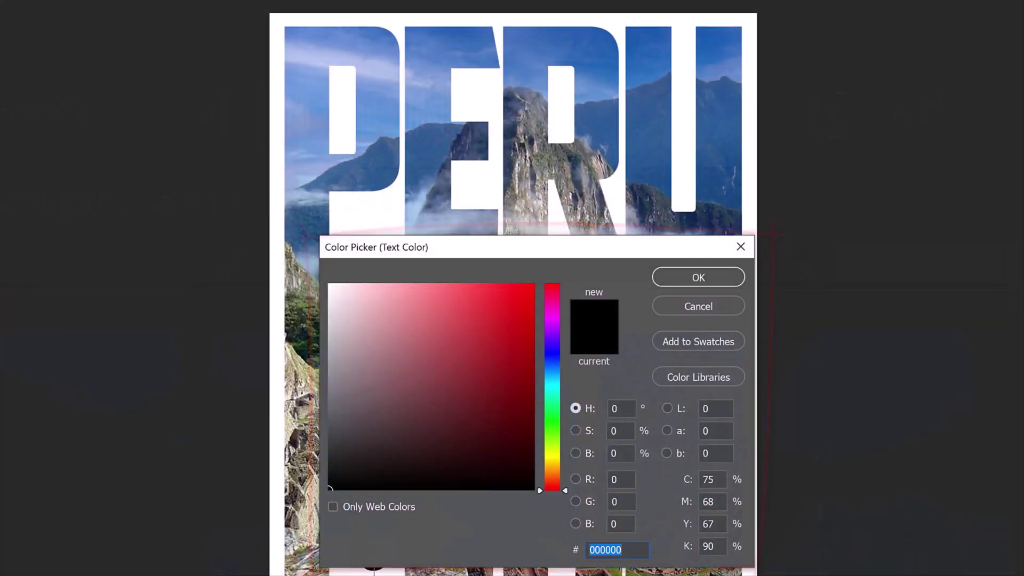
{"action": "left_click", "coordinate": [541, 45]}
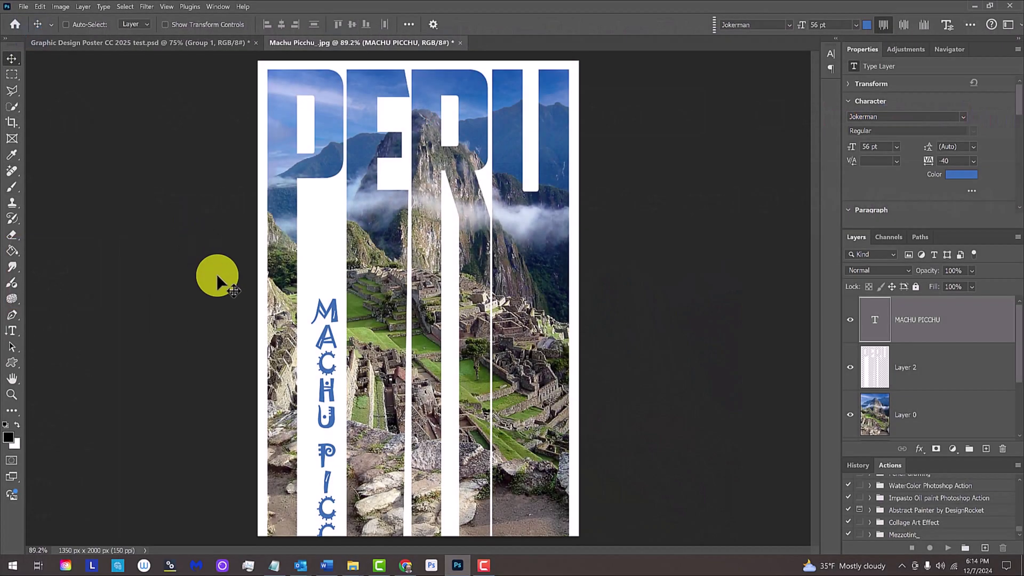
Step: Nudge MACHU PICCHU down the column and enlarge it from 56 to 62 pt
{"action": "mouse_move", "coordinate": [327, 263]}
{"action": "left_mouse_down"}
{"action": "mouse_move", "coordinate": [331, 377]}
{"action": "mouse_move", "coordinate": [323, 269]}
{"action": "left_mouse_up"}
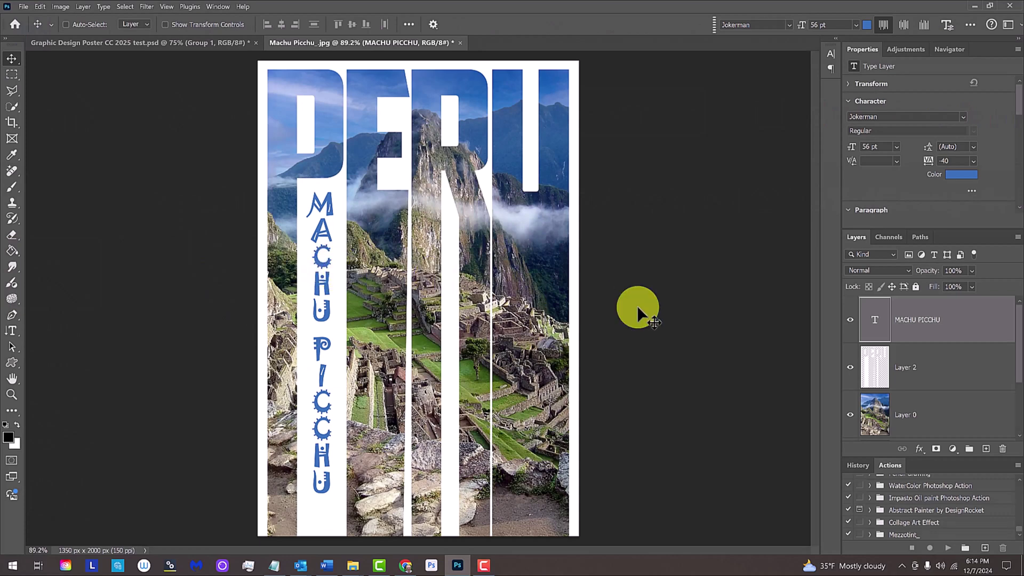
{"action": "double_click", "coordinate": [874, 320]}
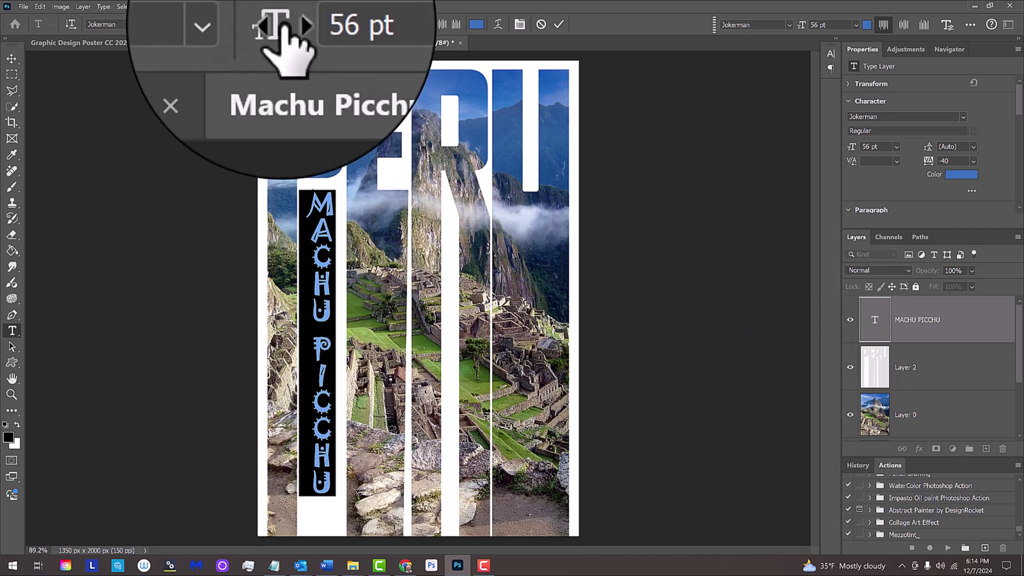
{"action": "left_click_drag", "start_coordinate": [287, 31], "coordinate": [290, 32]}
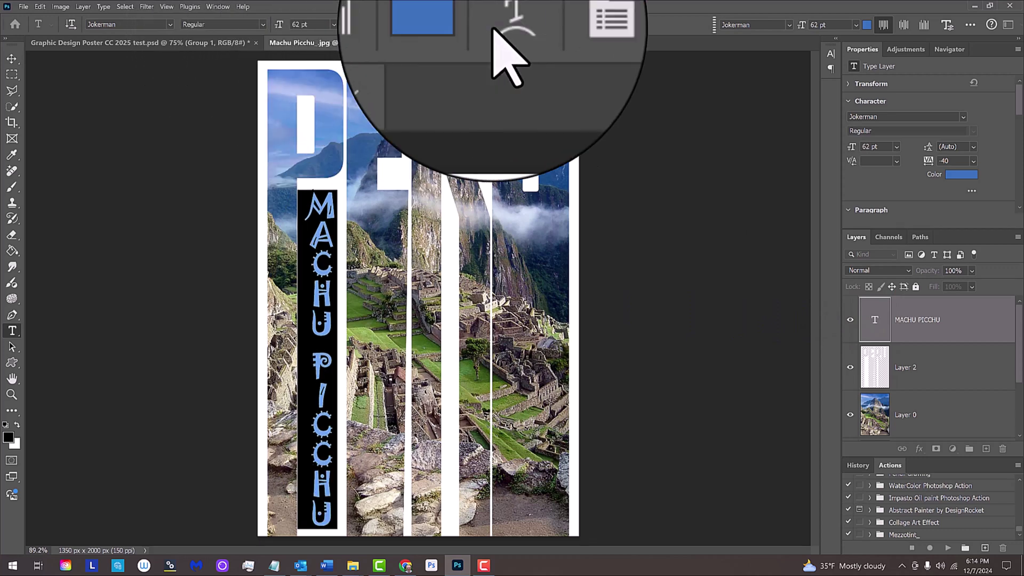
{"action": "left_click", "coordinate": [556, 24]}
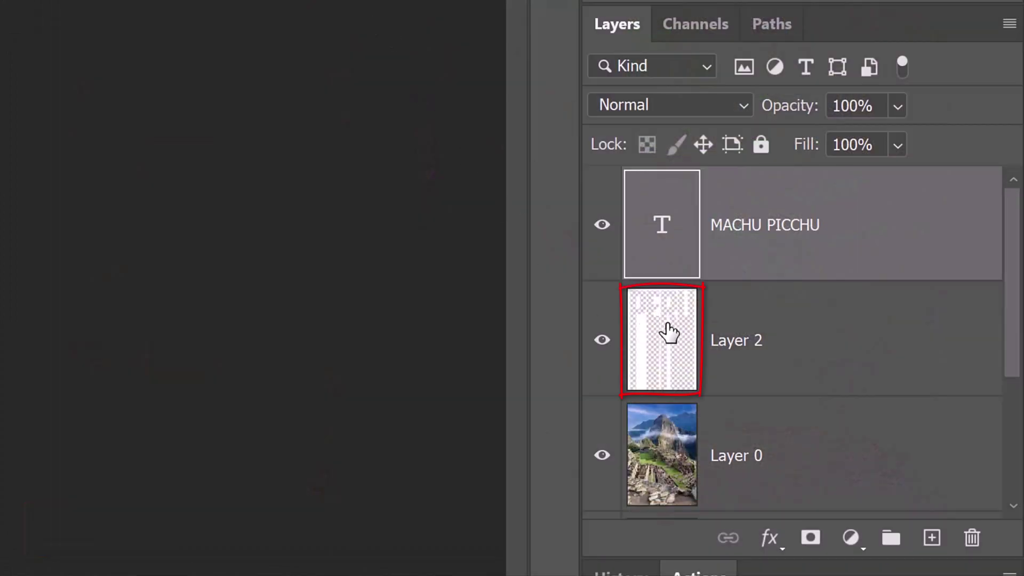
Step: On Layer 2, fill a thin strip along the poster's bottom edge with white
{"action": "left_click", "coordinate": [668, 333]}
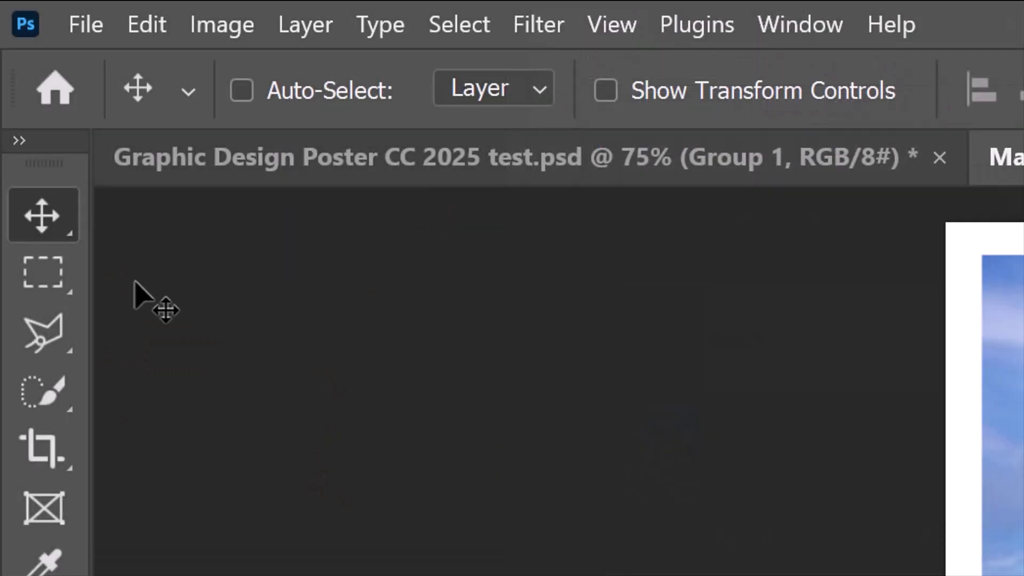
{"action": "left_click", "coordinate": [43, 273]}
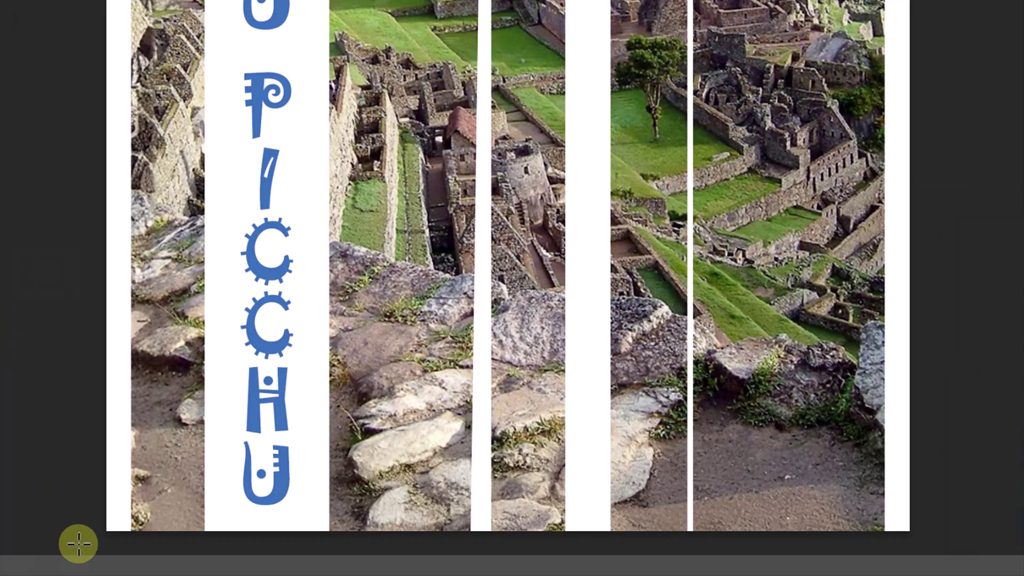
{"action": "left_click_drag", "start_coordinate": [81, 566], "coordinate": [951, 510]}
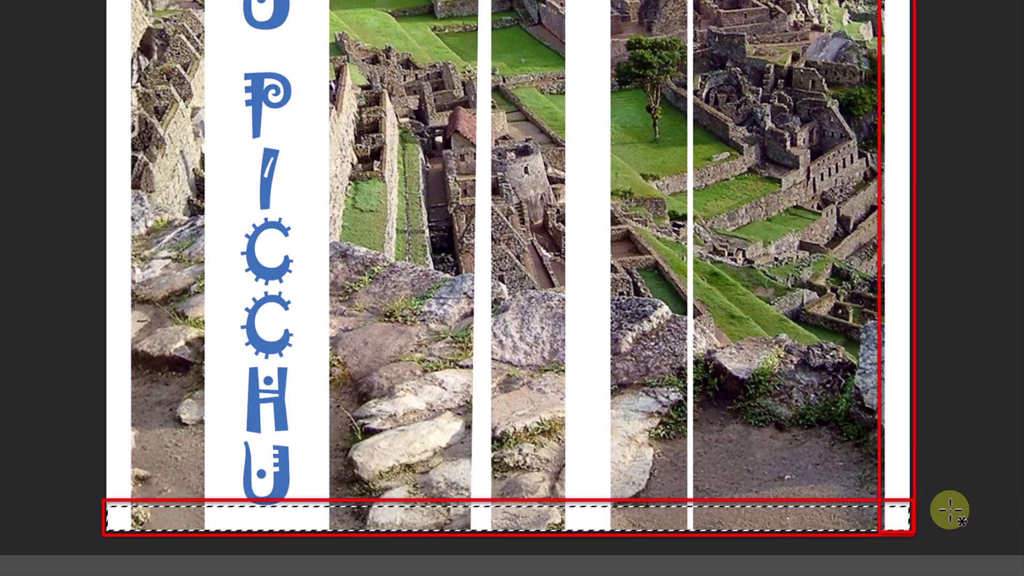
{"action": "key", "text": "ctrl+Delete"}
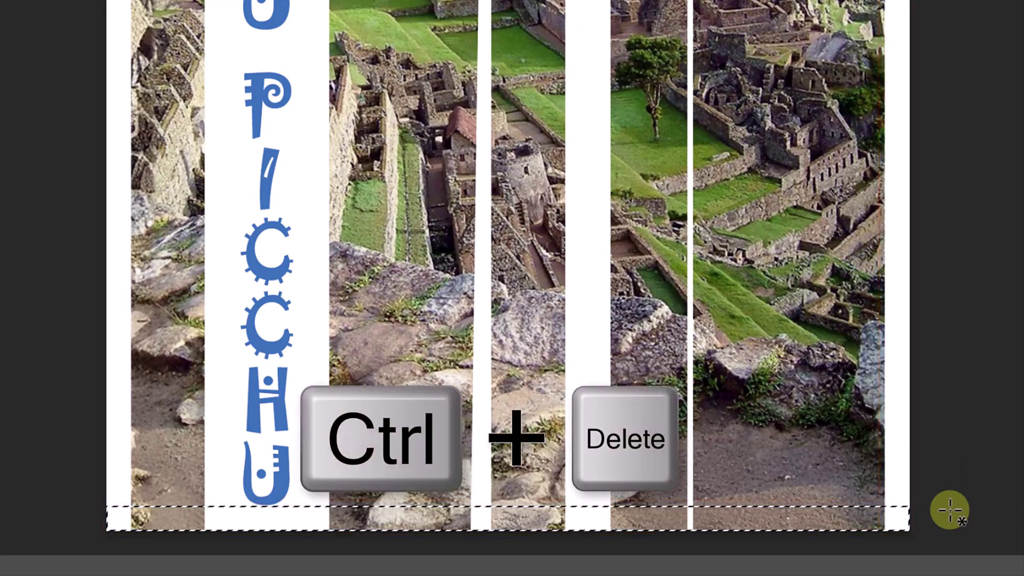
{"action": "key", "text": "ctrl+d"}
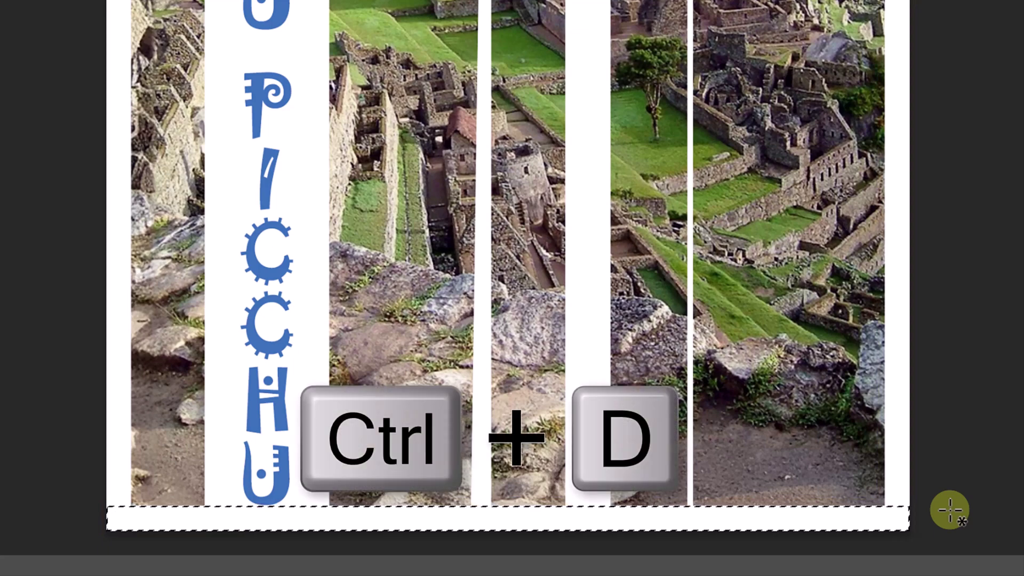